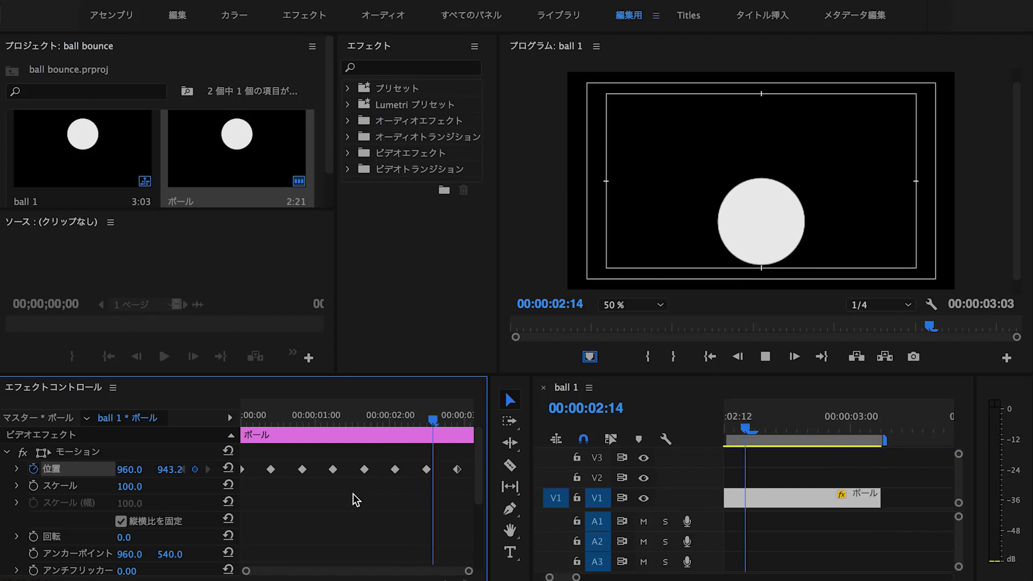
Play back the existing bouncing-ball animation twice to review it.
key(space)
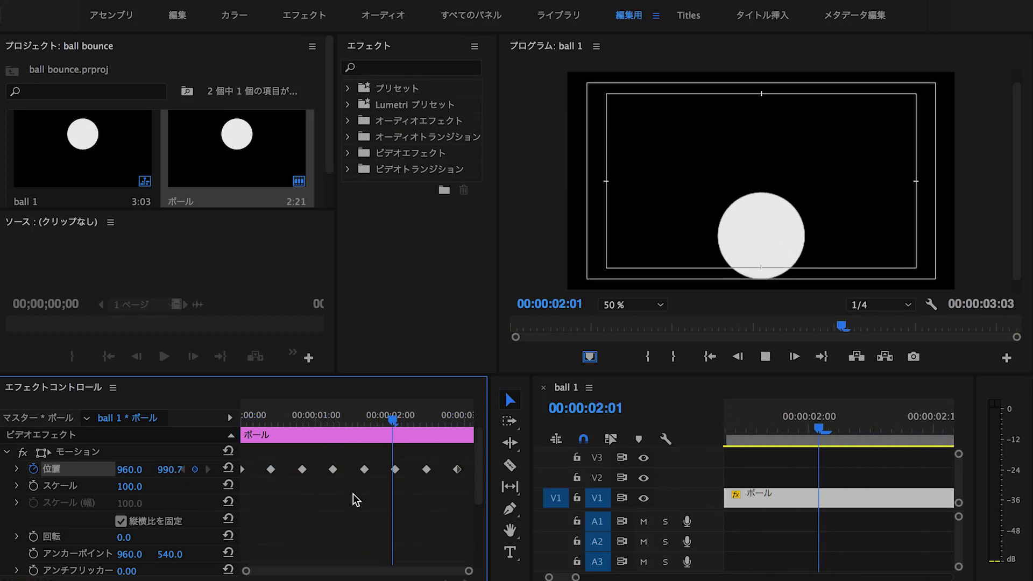
key(space)
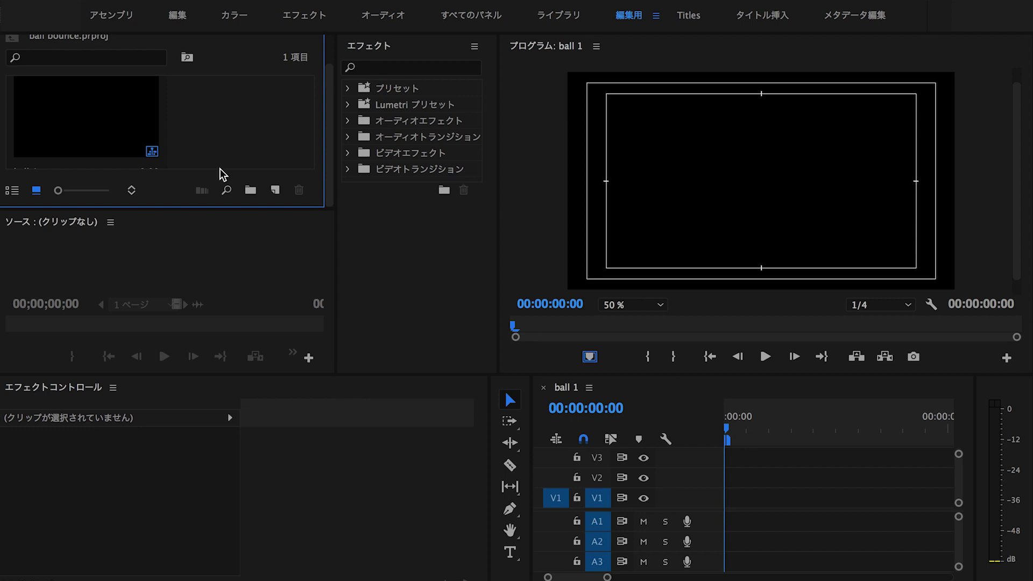
Create a ボール legacy title with a horizontally centred white ellipse circle and place it on V1.
click(96, 8)
mouse_move(99, 38)
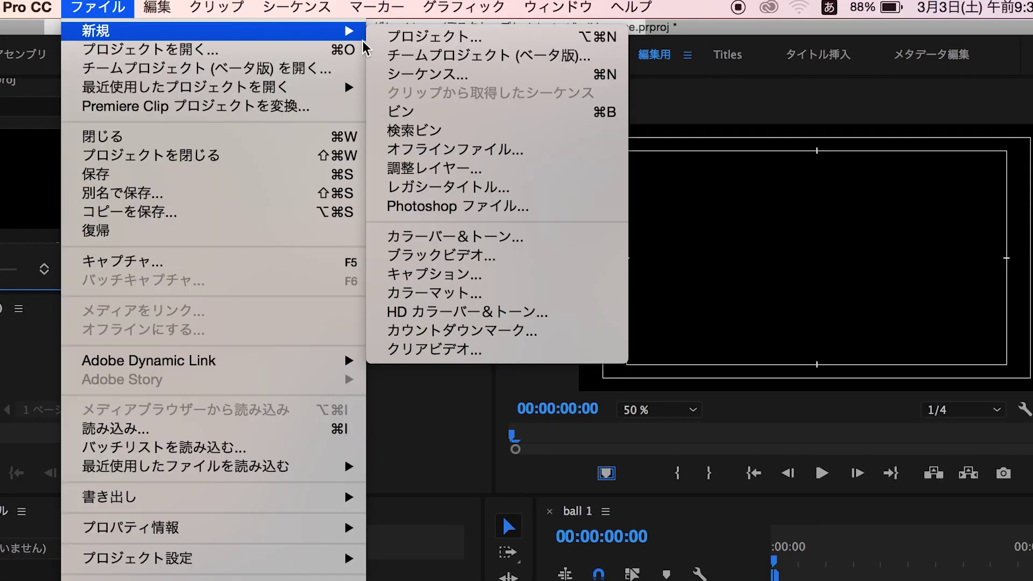
click(544, 188)
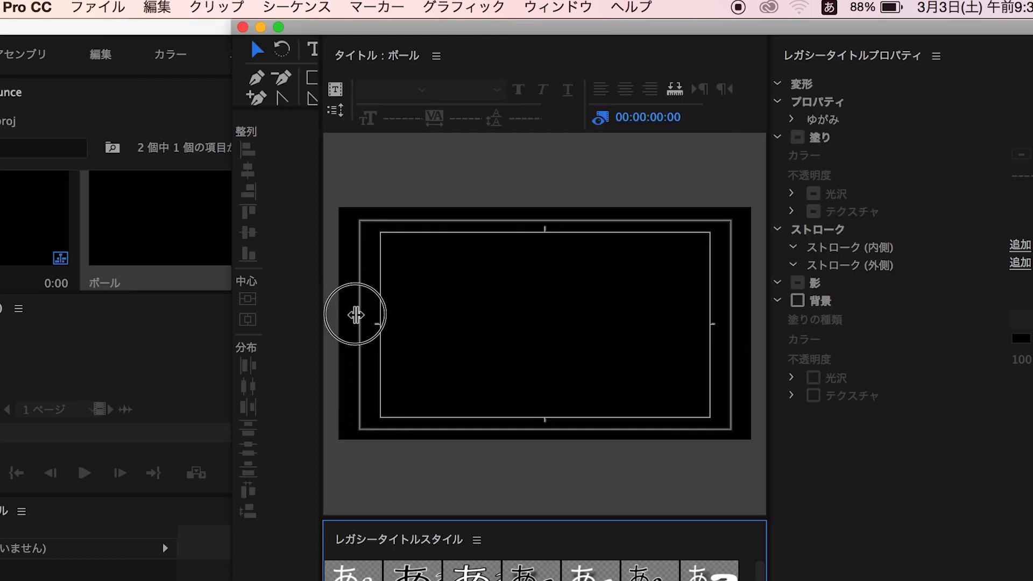
click(364, 99)
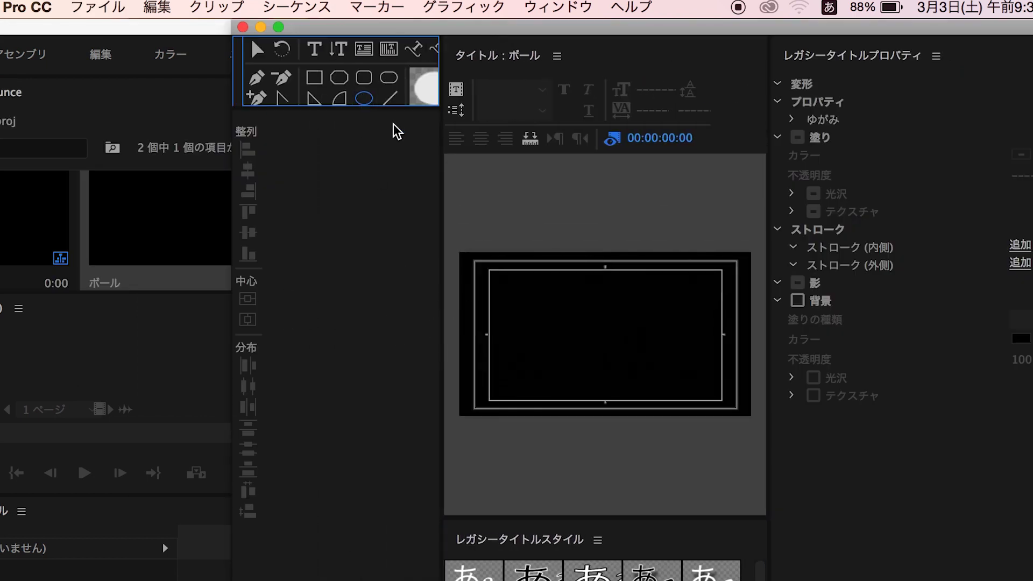
drag(562, 304, 594, 336)
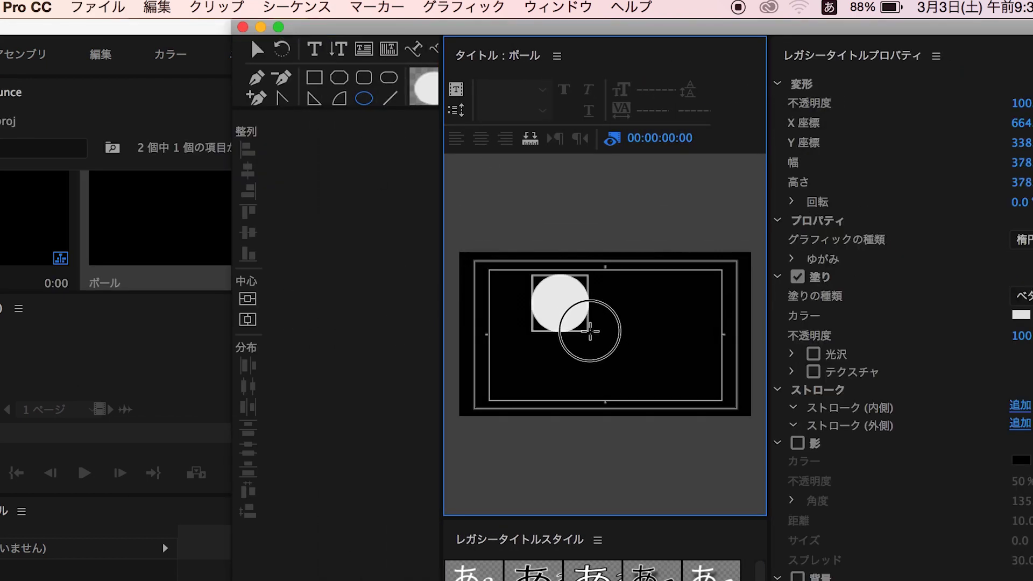
click(247, 321)
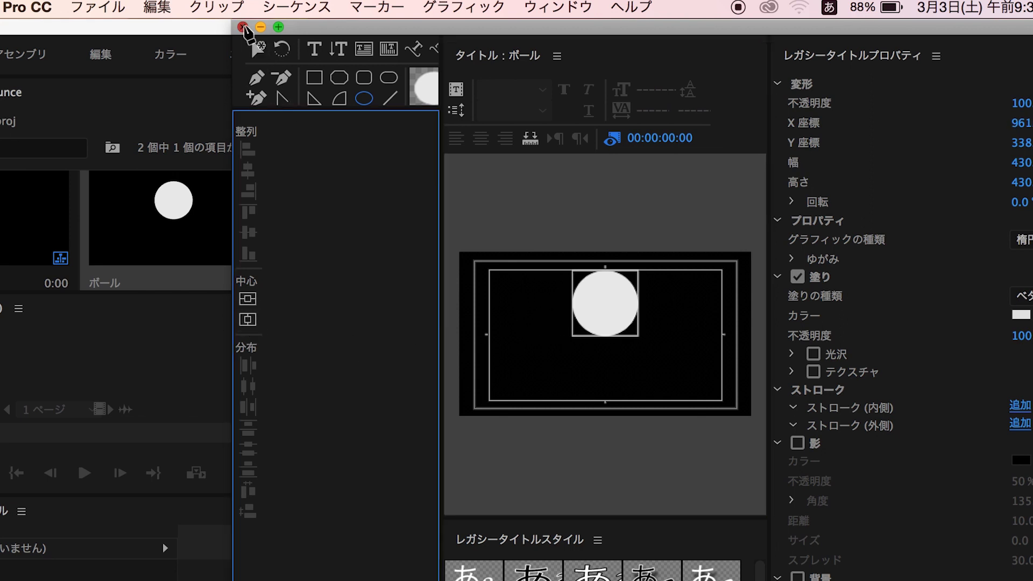
click(242, 27)
drag(188, 204, 658, 479)
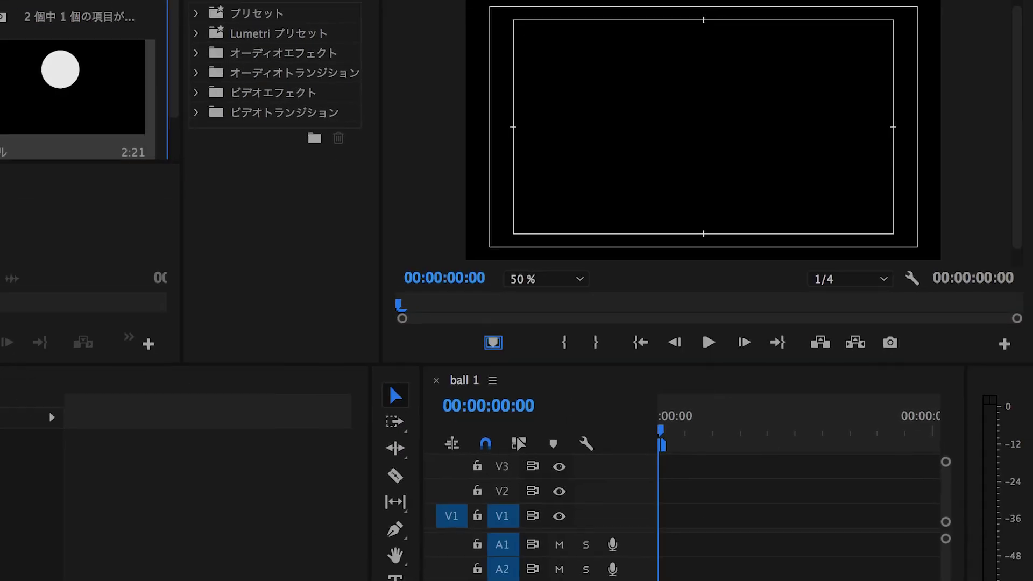
Enable Position keyframing on ボール and drop the ball to the floor, about Y 1012, ten frames in.
click(659, 479)
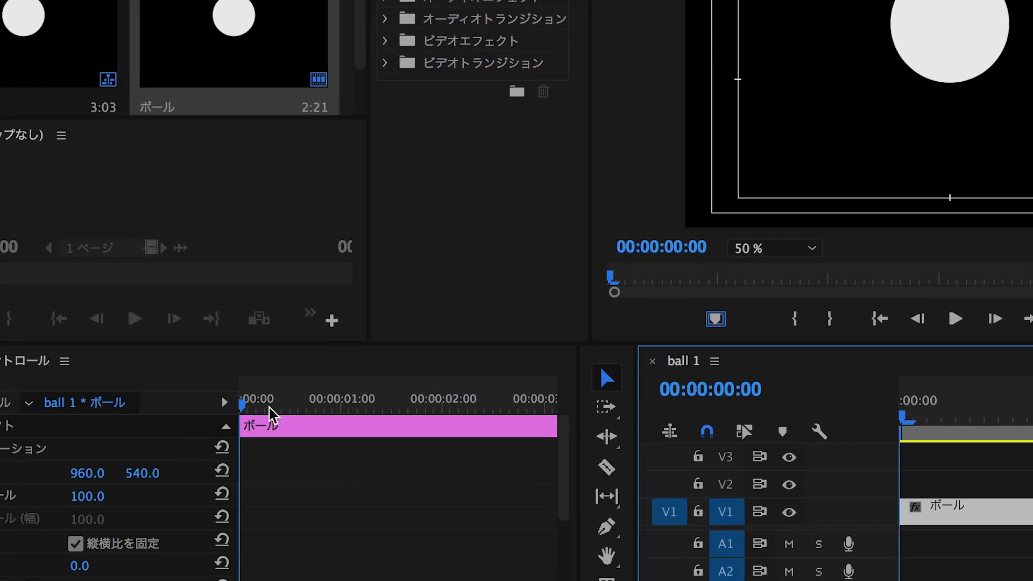
click(50, 485)
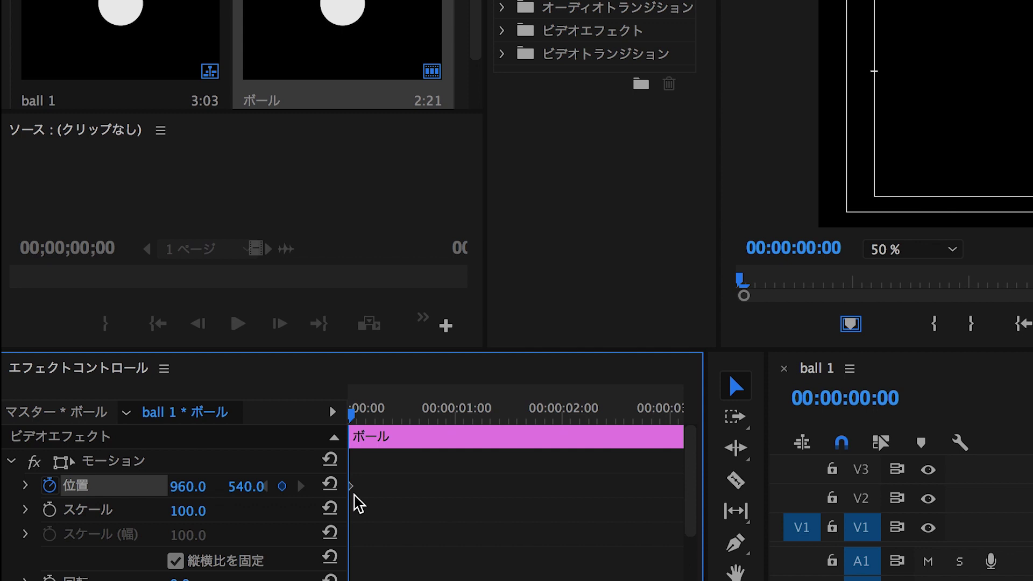
key(shift+Right)
key(shift+Right)
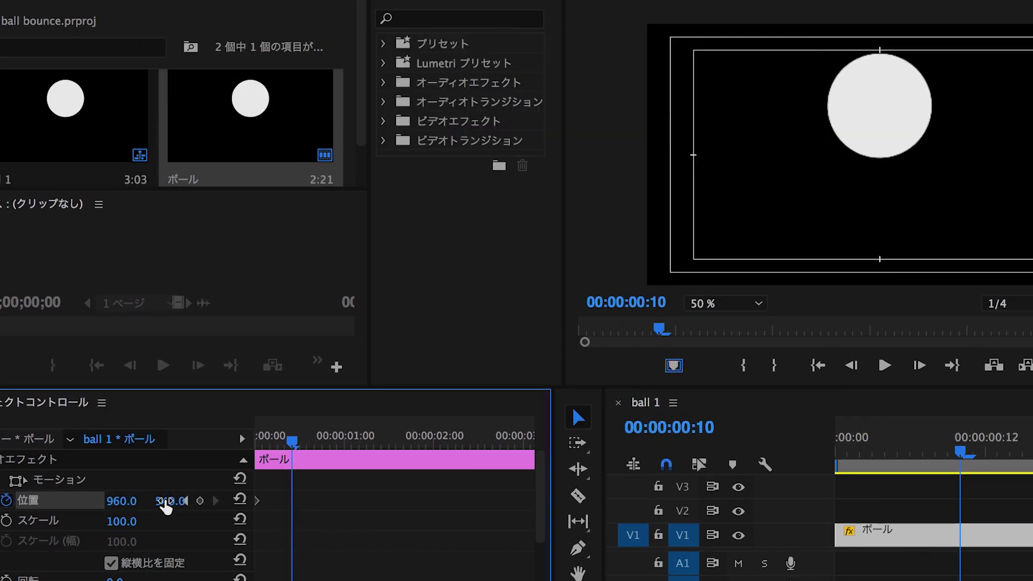
drag(184, 501, 187, 501)
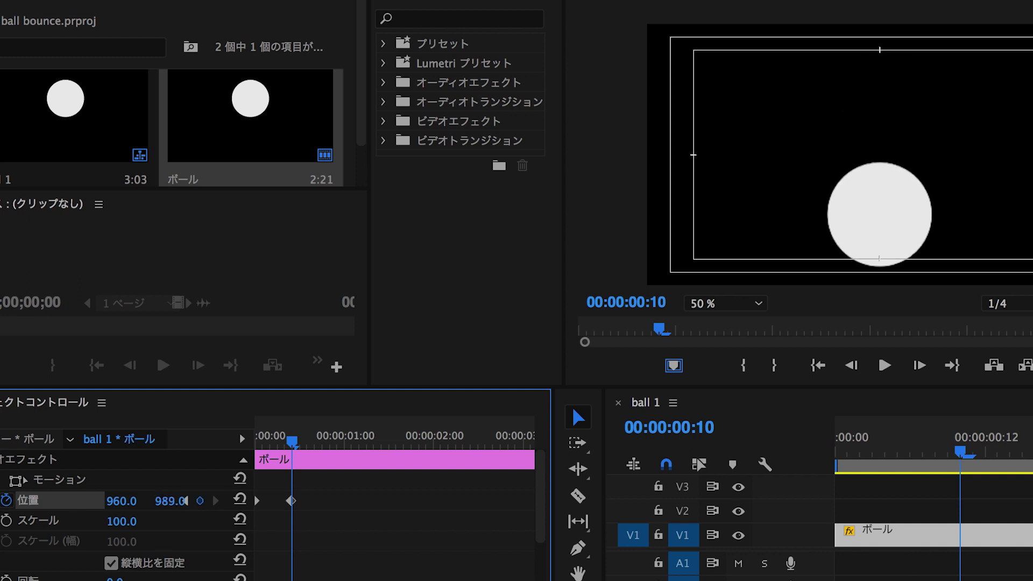
drag(186, 500, 186, 501)
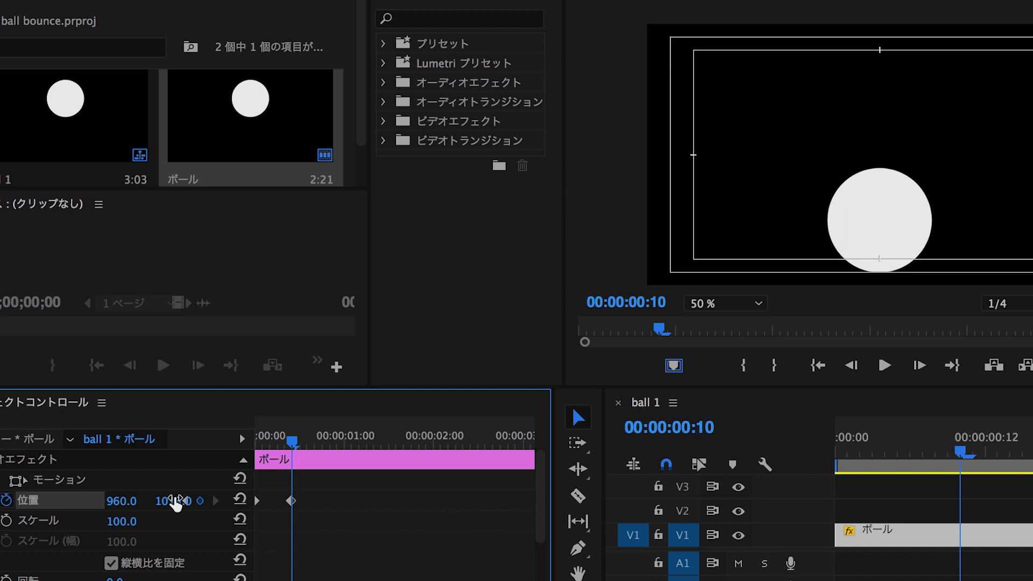
Keyframe the first bounce peak and next landing at ten-frame steps, then play the bounce back.
key(shift+Right)
key(shift+Right)
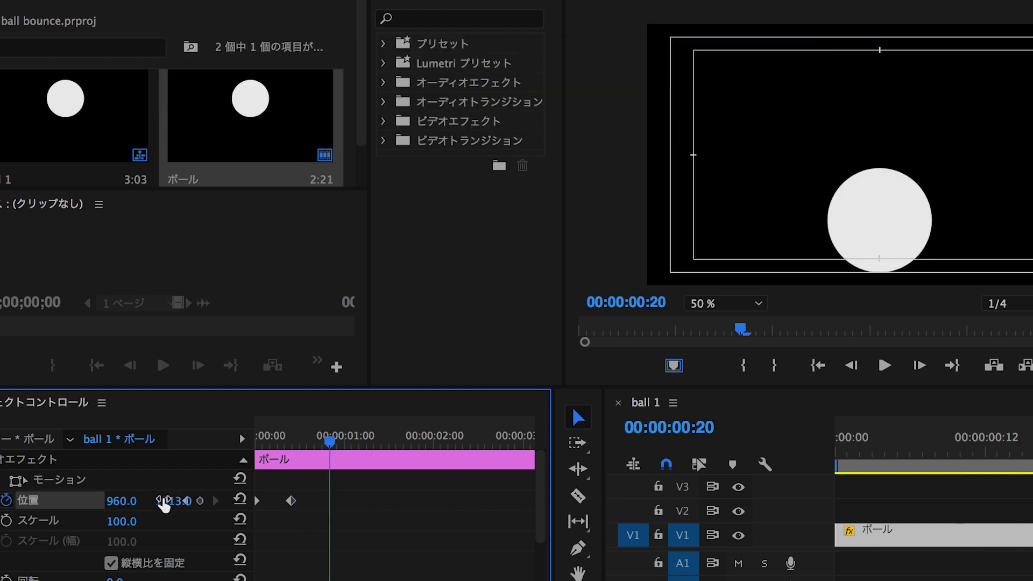
drag(185, 501, 185, 501)
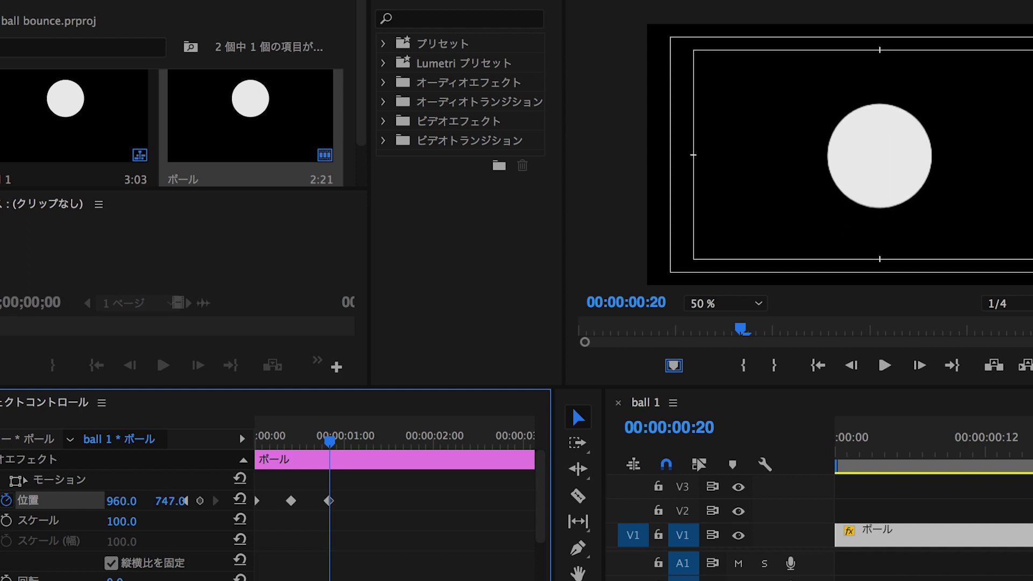
drag(186, 501, 186, 500)
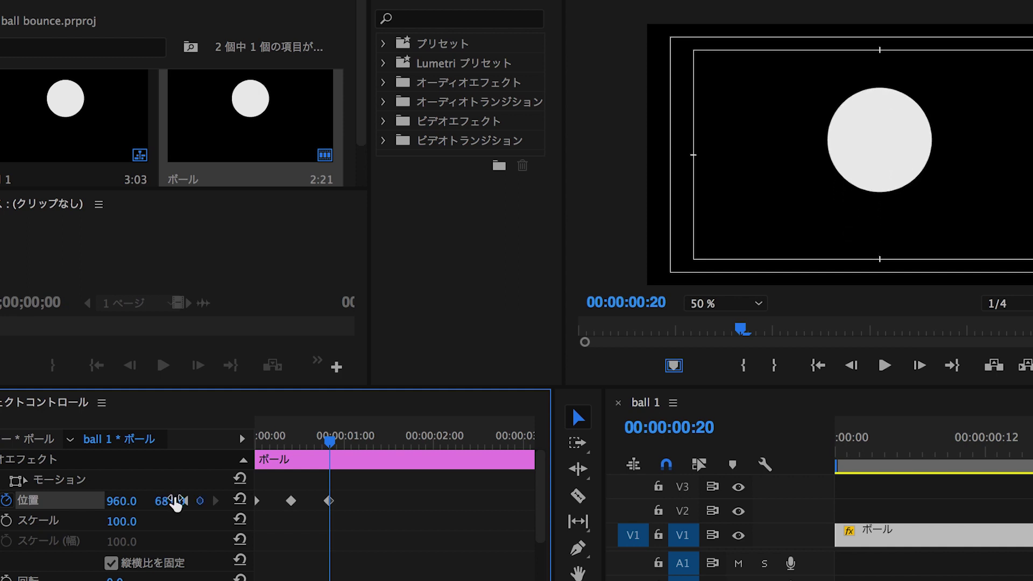
key(shift+Right)
key(shift+Right)
mouse_move(173, 500)
mouse_down()
mouse_move(185, 501)
mouse_move(167, 506)
mouse_move(177, 503)
mouse_up()
key(shift+Right)
key(shift+Right)
key(shift+Right)
key(shift+Right)
key(shift+Right)
key(shift+Right)
key(shift+Right)
key(shift+Right)
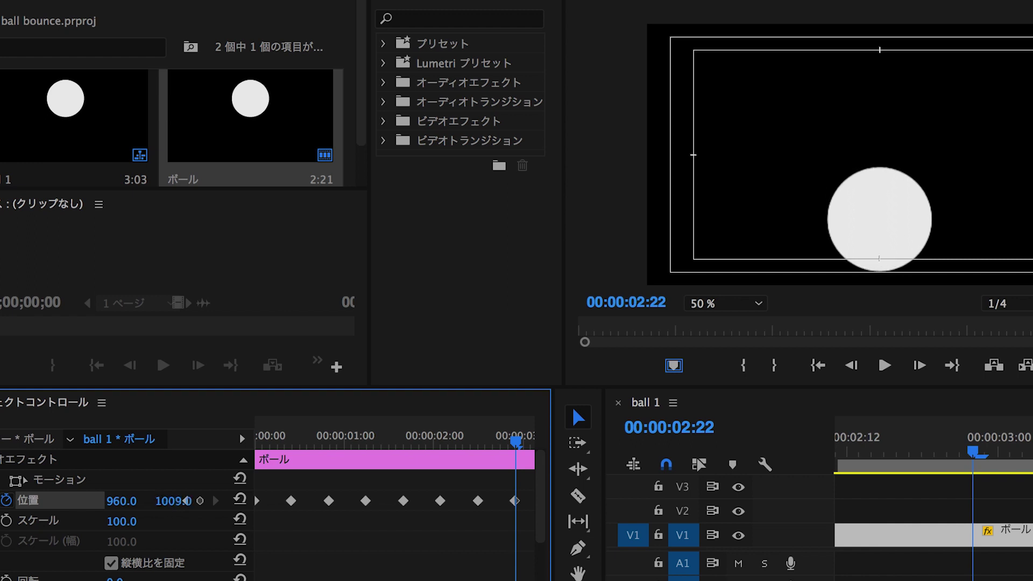
key(space)
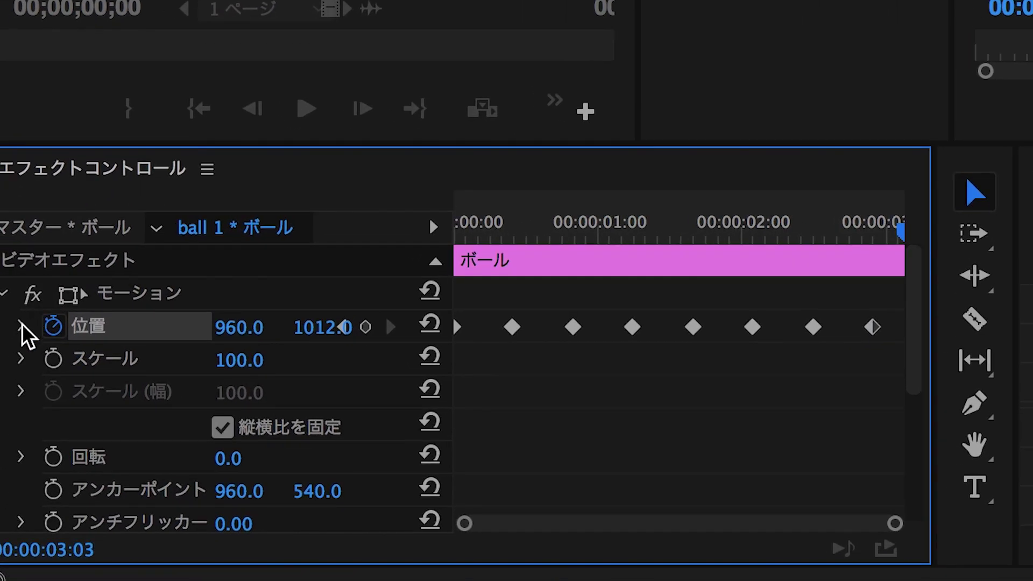
Expand Position's value and velocity graphs and move the playhead to the first frame.
click(22, 326)
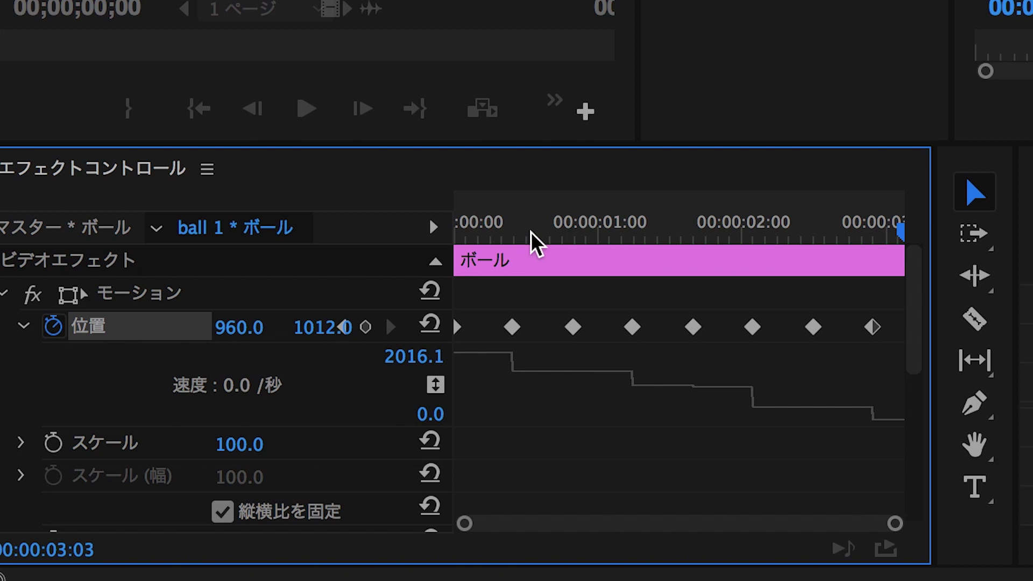
drag(477, 232, 474, 347)
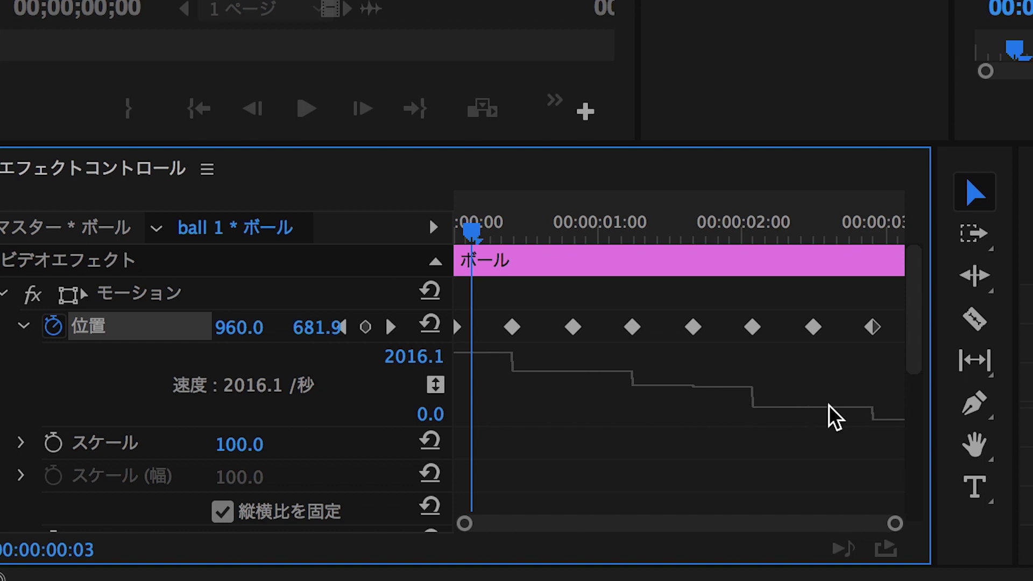
click(473, 236)
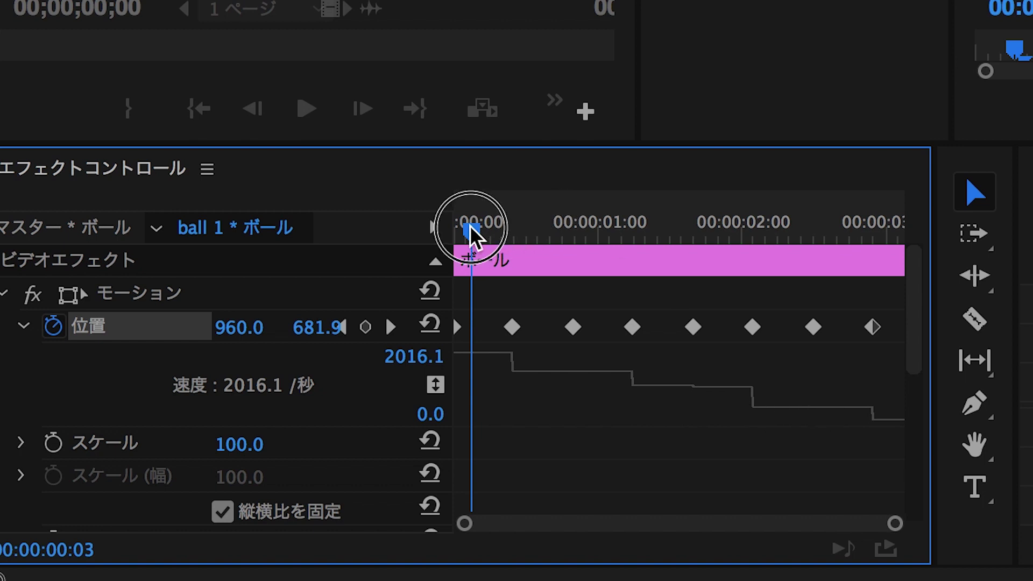
drag(473, 237, 346, 224)
Select the first Position keyframe, zoom the keyframe area in, and open its interpolation options.
click(458, 328)
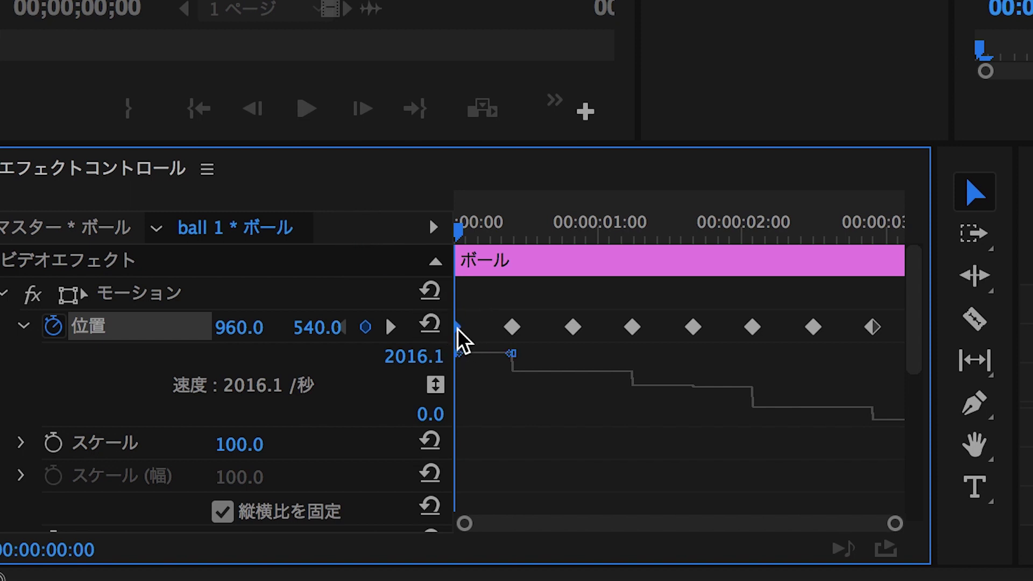
key(=)
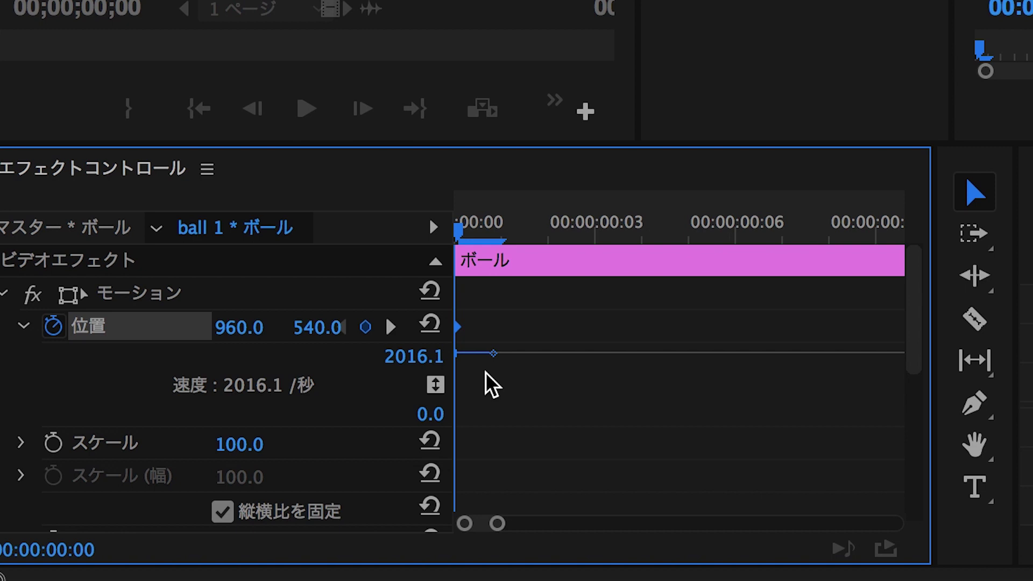
key(minus)
key(equal)
key(minus)
key(equal)
key(equal)
right_click(455, 323)
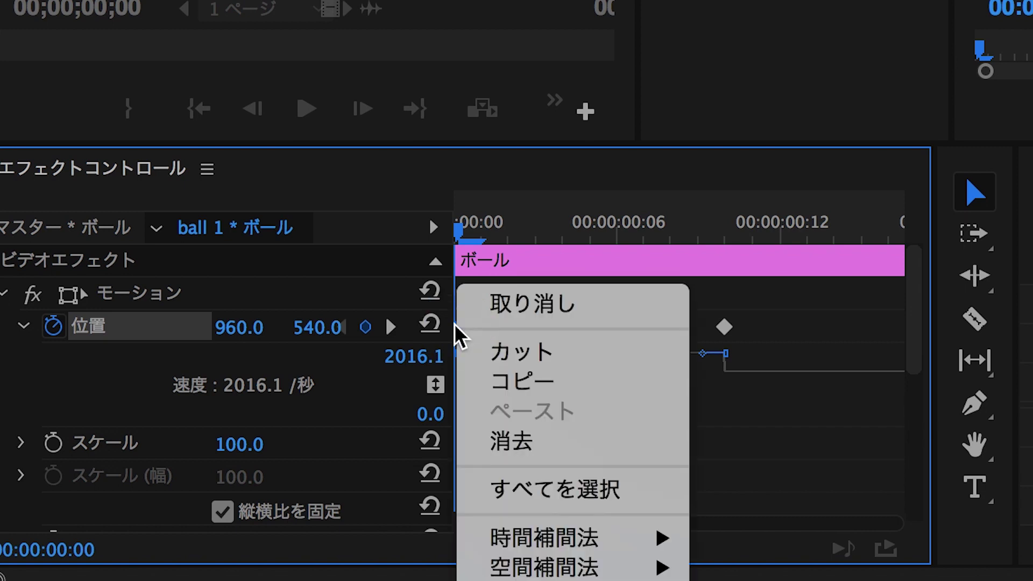
Drag the first keyframe's velocity handle right so the fall eases out, peaking at 8767.7.
mouse_move(501, 534)
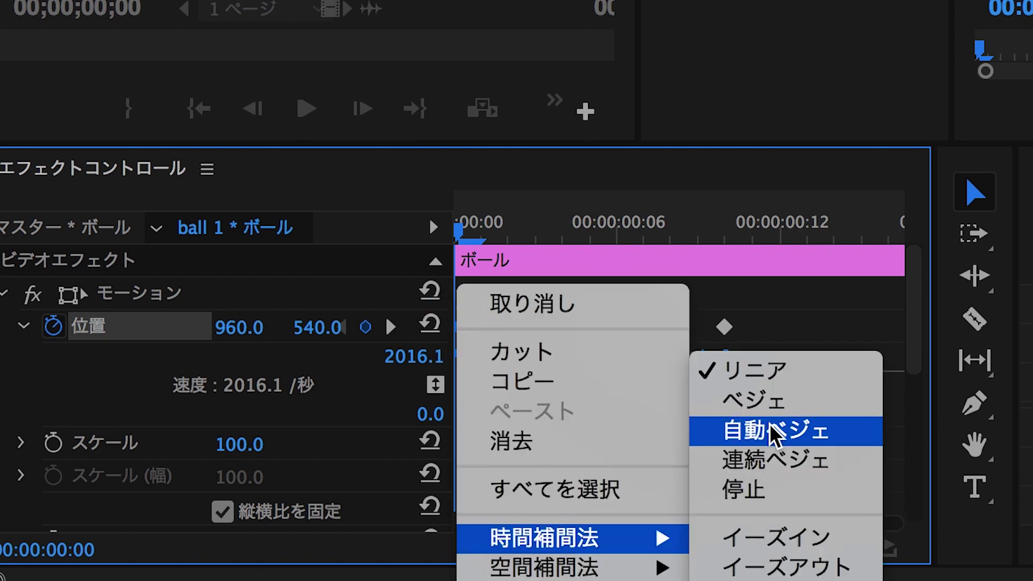
click(729, 298)
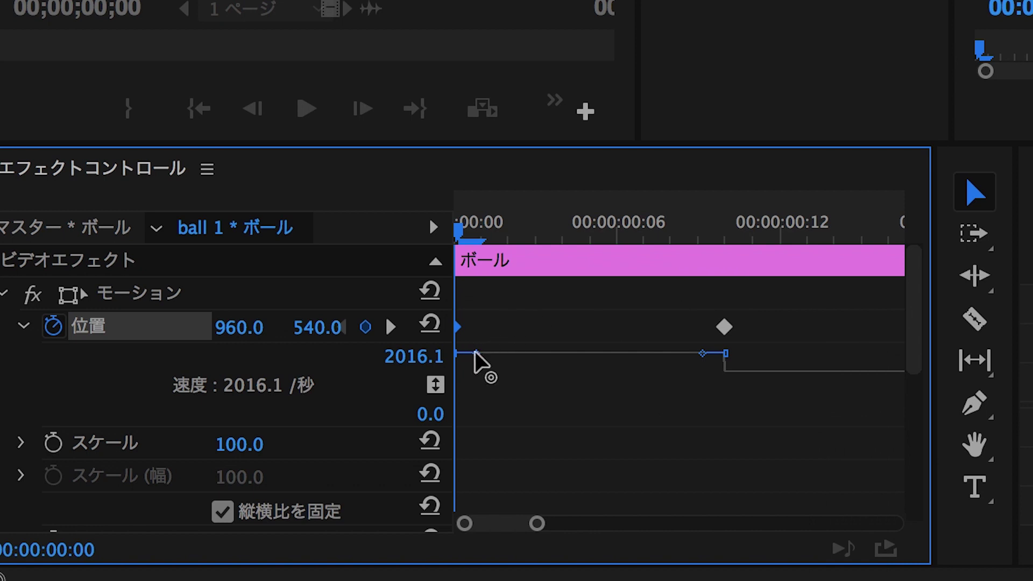
click(476, 353)
drag(476, 353, 464, 448)
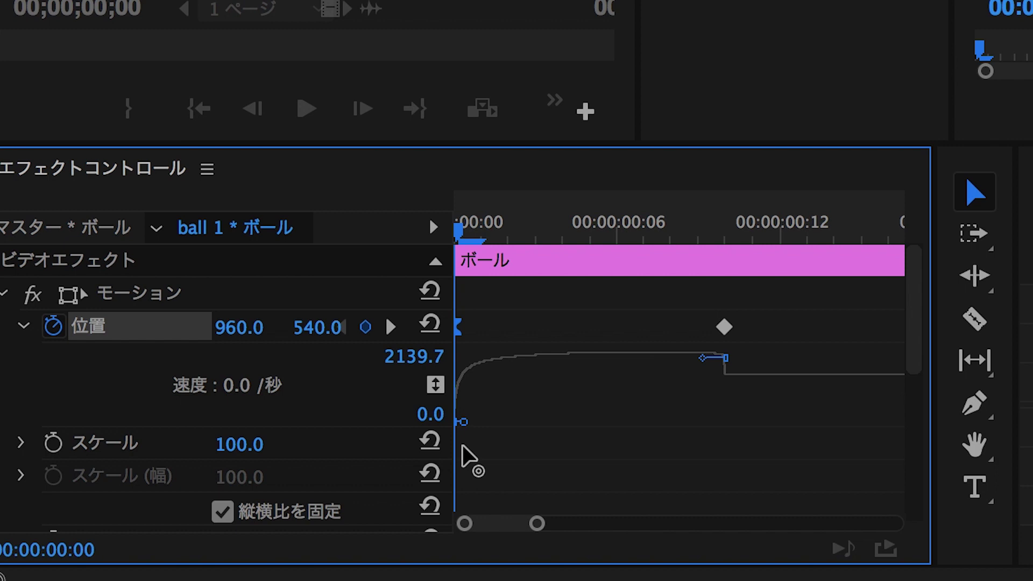
drag(462, 423, 666, 440)
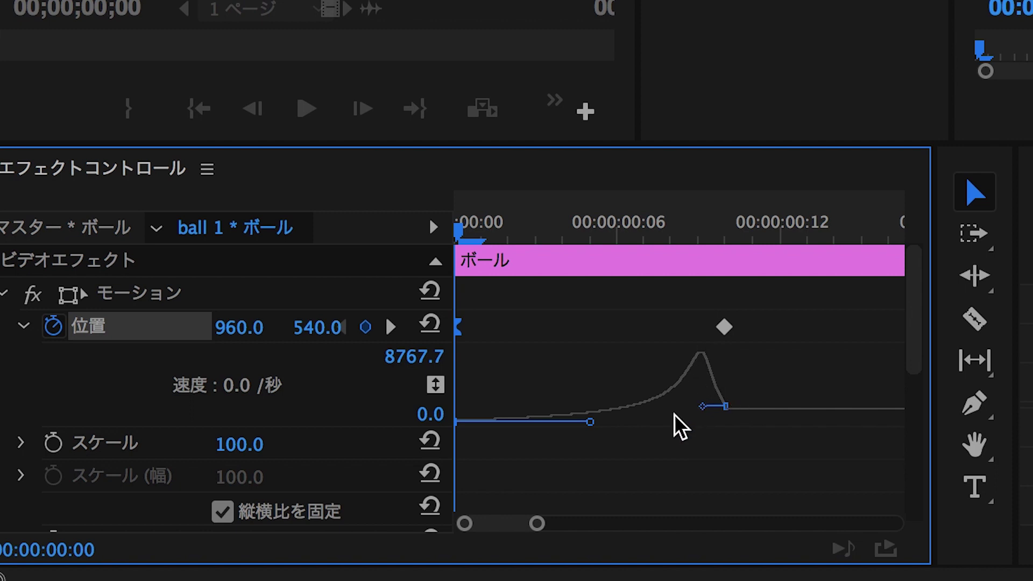
drag(459, 235, 729, 299)
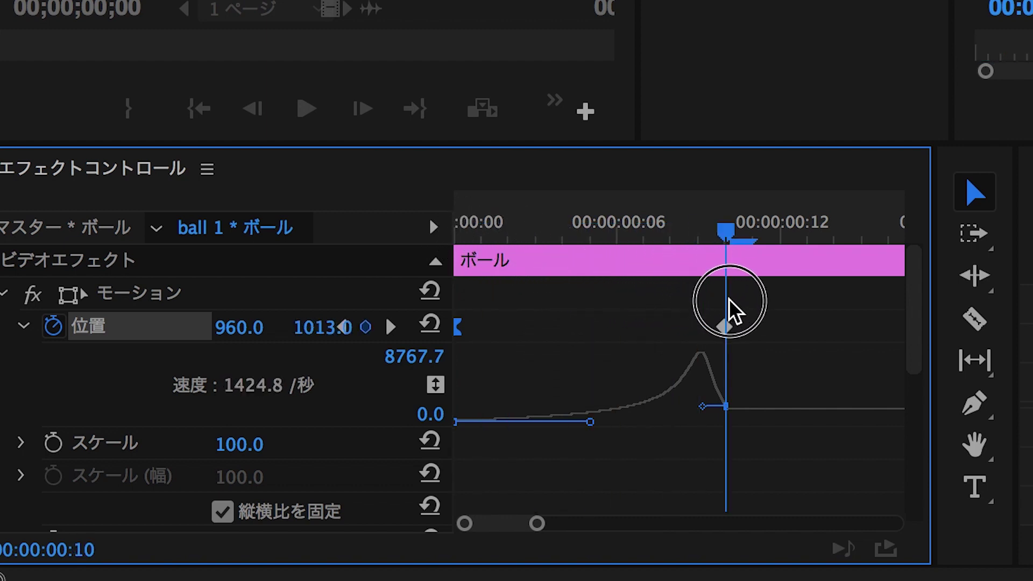
Play back the ball's first fall from the start to review the eased motion.
drag(735, 301, 450, 210)
key(space)
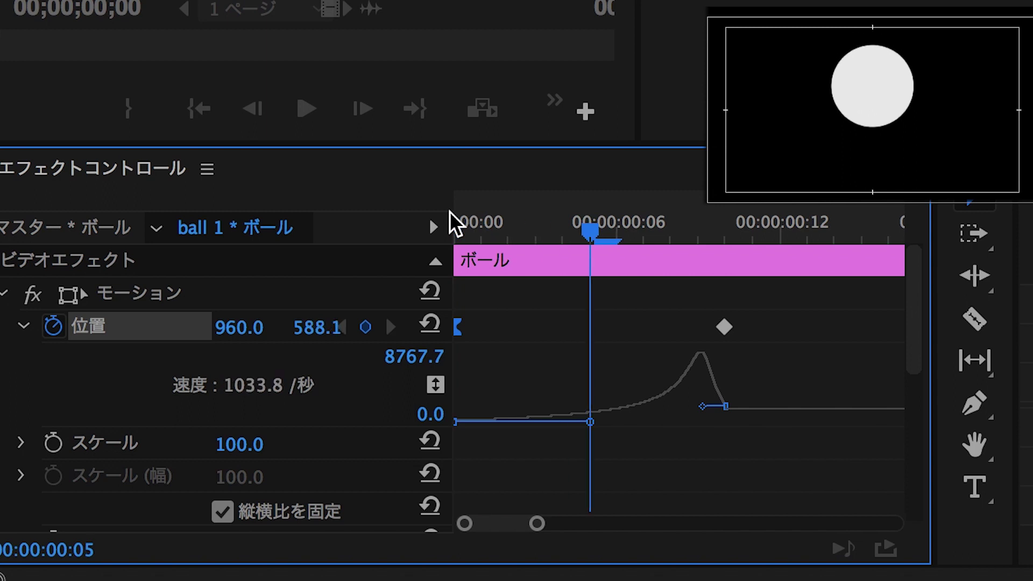
click(592, 224)
key(space)
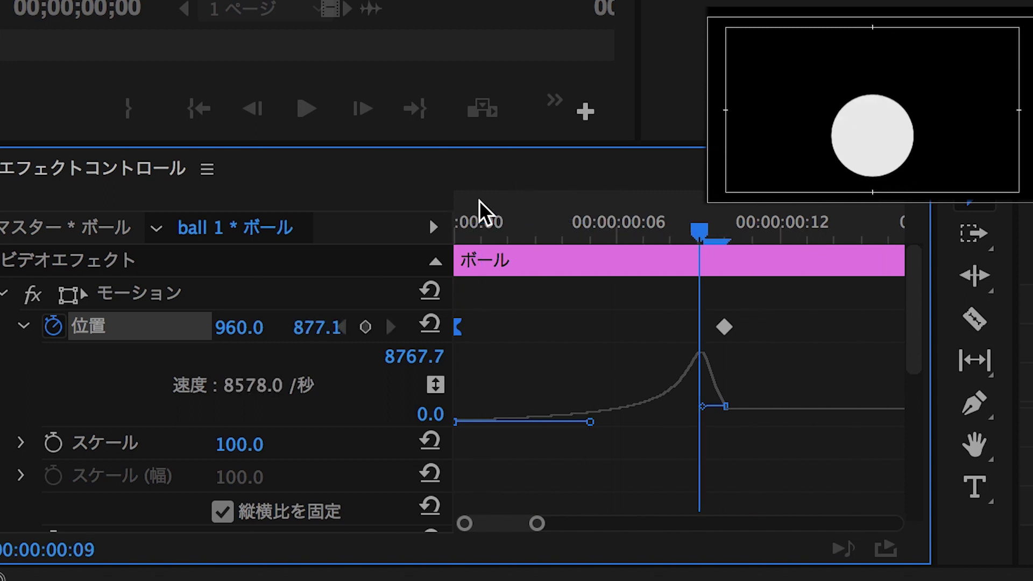
drag(492, 219, 449, 206)
key(space)
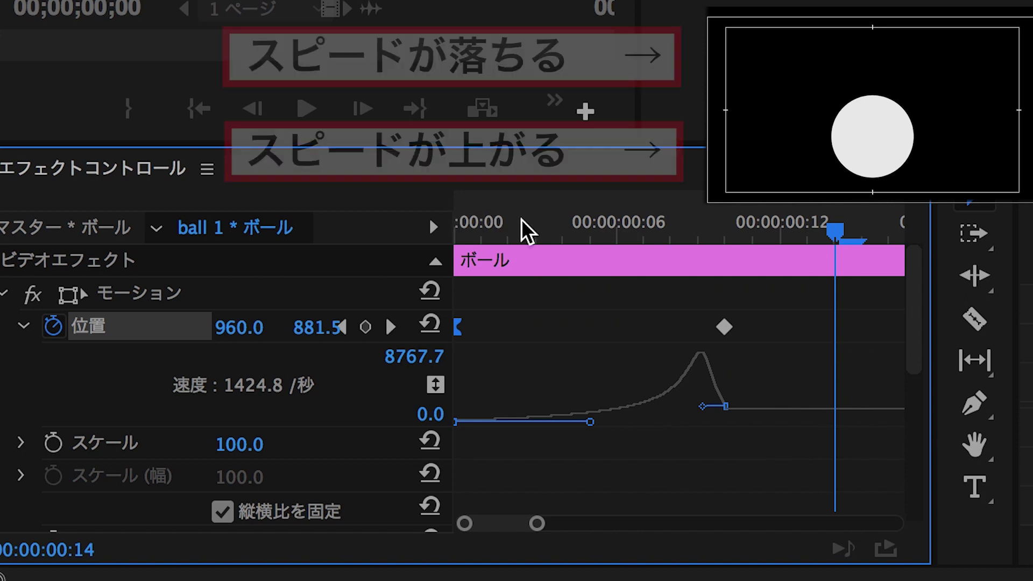
mouse_move(521, 219)
mouse_down()
mouse_move(459, 217)
mouse_move(706, 279)
mouse_up()
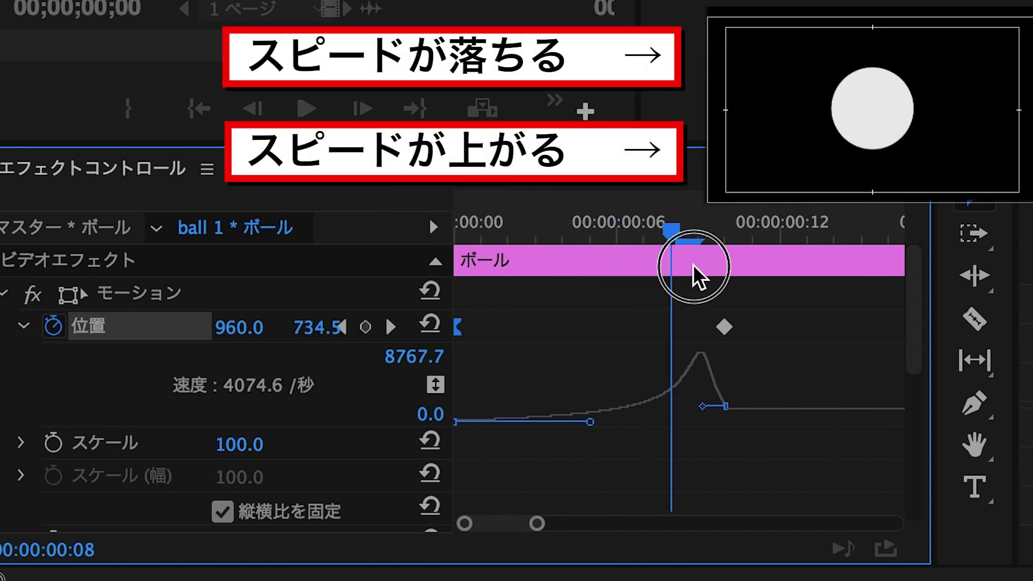
Raise the speed peak at the first landing and replay the fall to check timing.
drag(702, 237, 740, 237)
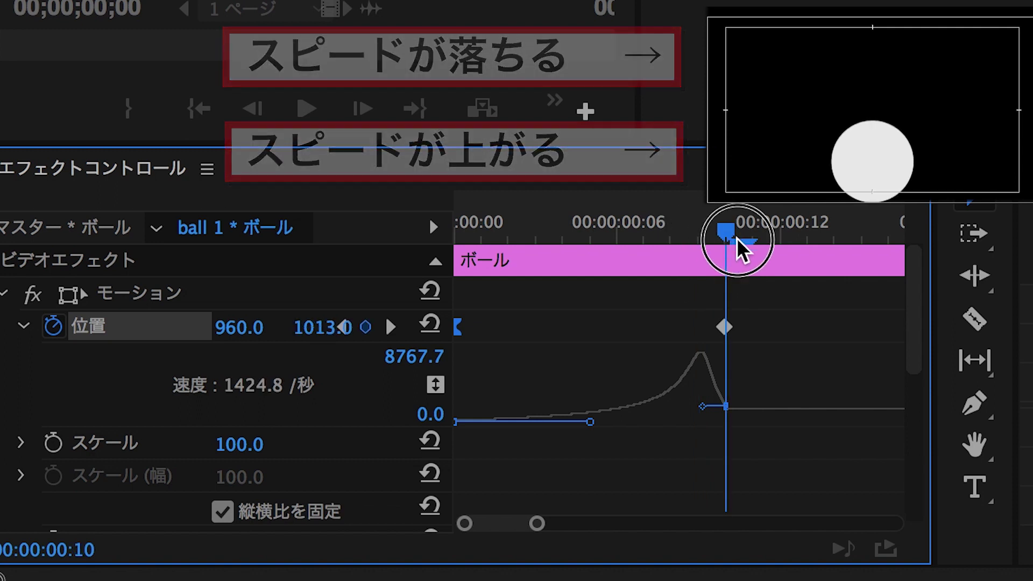
drag(732, 405, 754, 347)
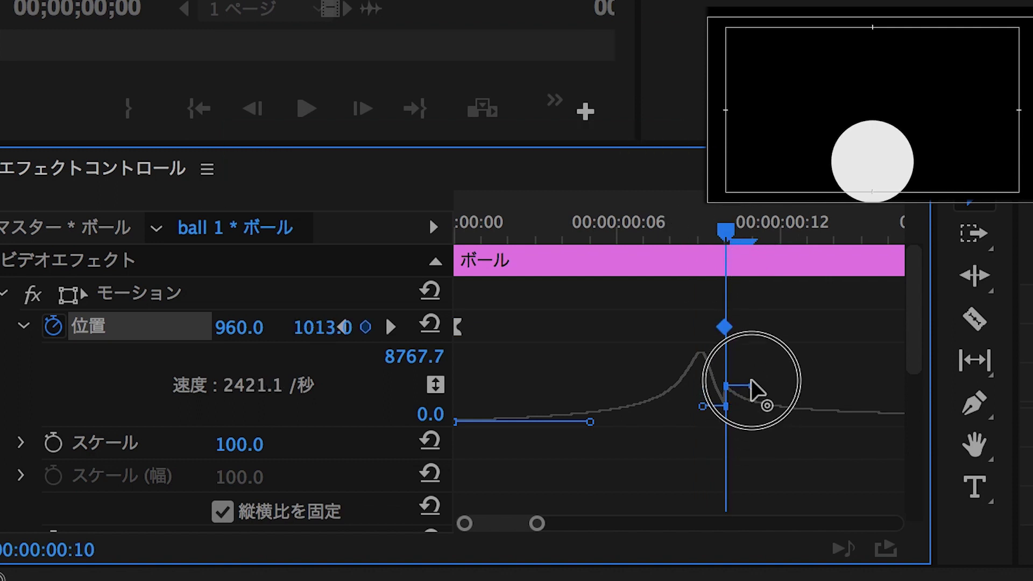
drag(729, 236, 479, 180)
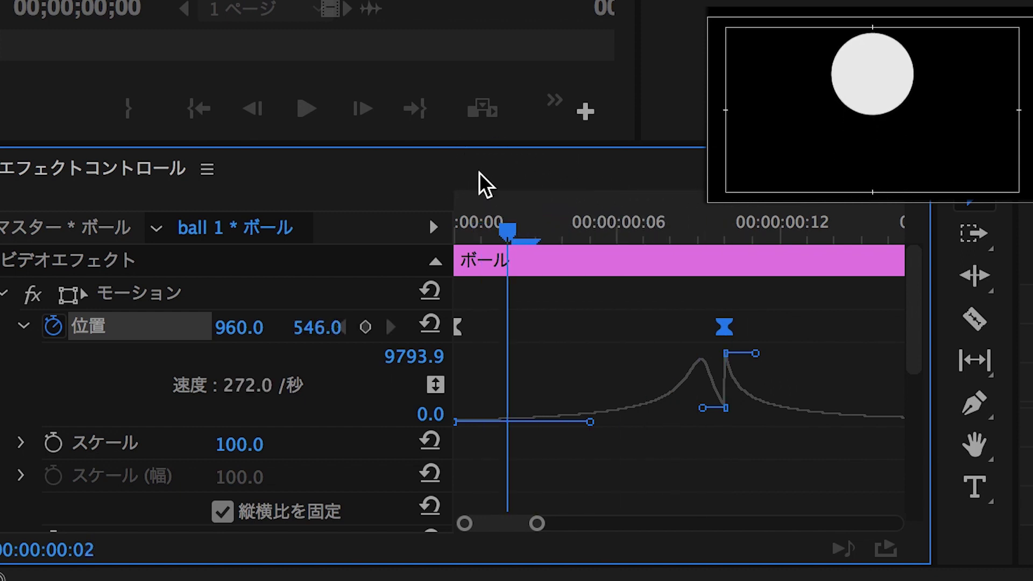
key(space)
Reshape the speed curve at the second landing at 1 second.
scroll(619, 292, down, 1)
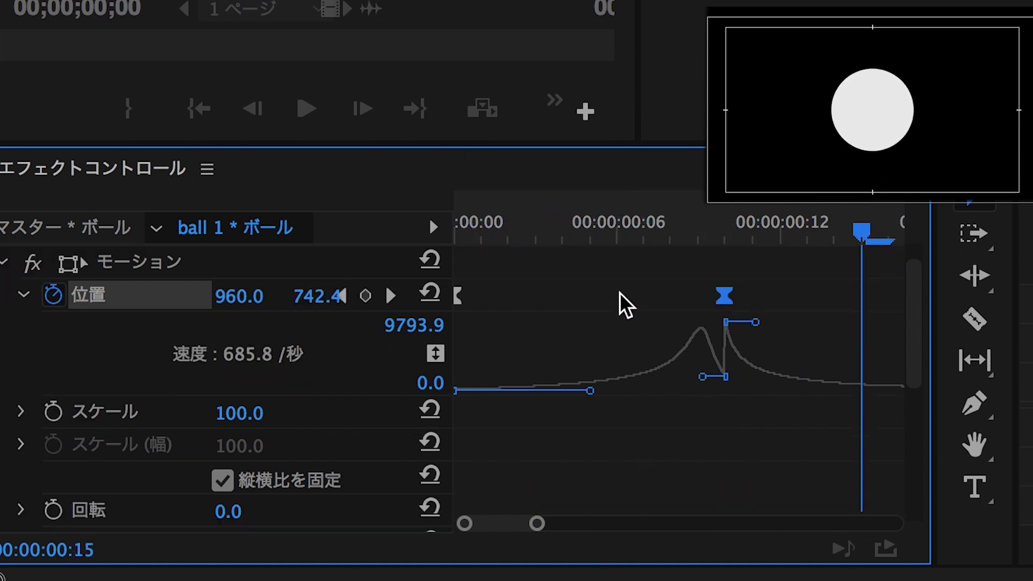
key(minus)
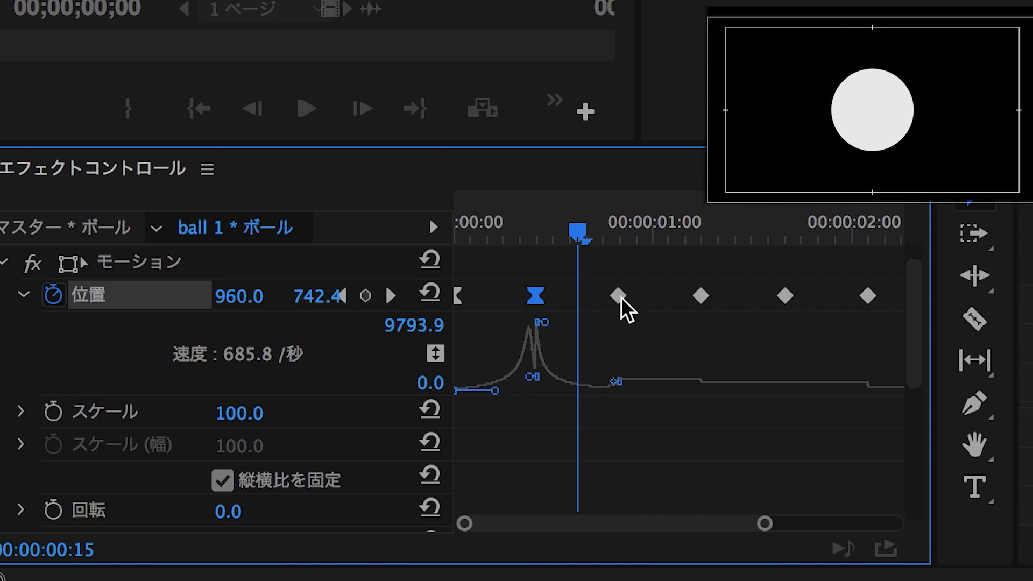
click(618, 296)
drag(582, 225, 626, 254)
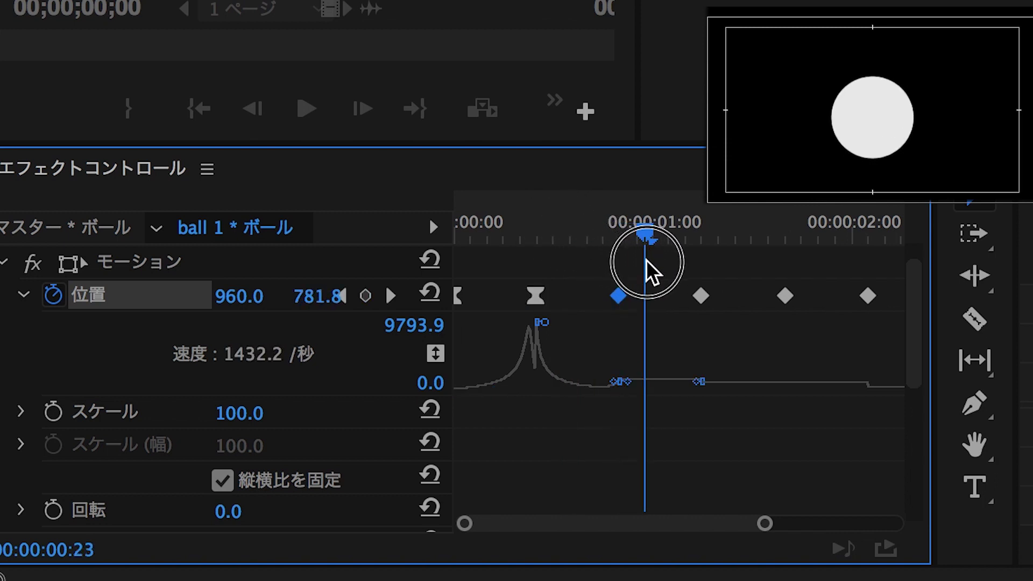
drag(626, 254, 672, 345)
key(equal)
key(minus)
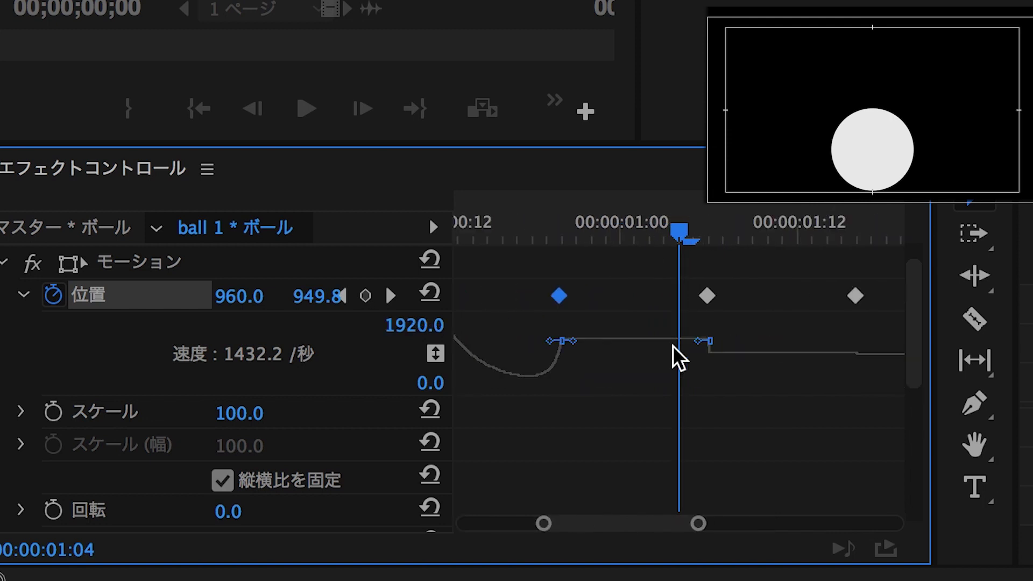
drag(694, 343, 694, 267)
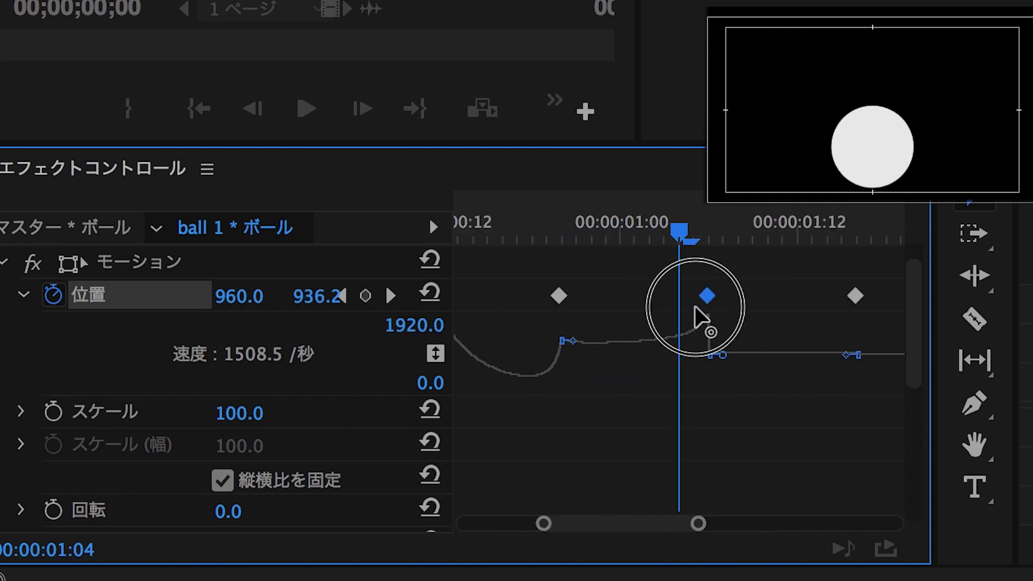
Lower and smooth the speed curve into the first rebound apex.
key(Home)
key(space)
key(space)
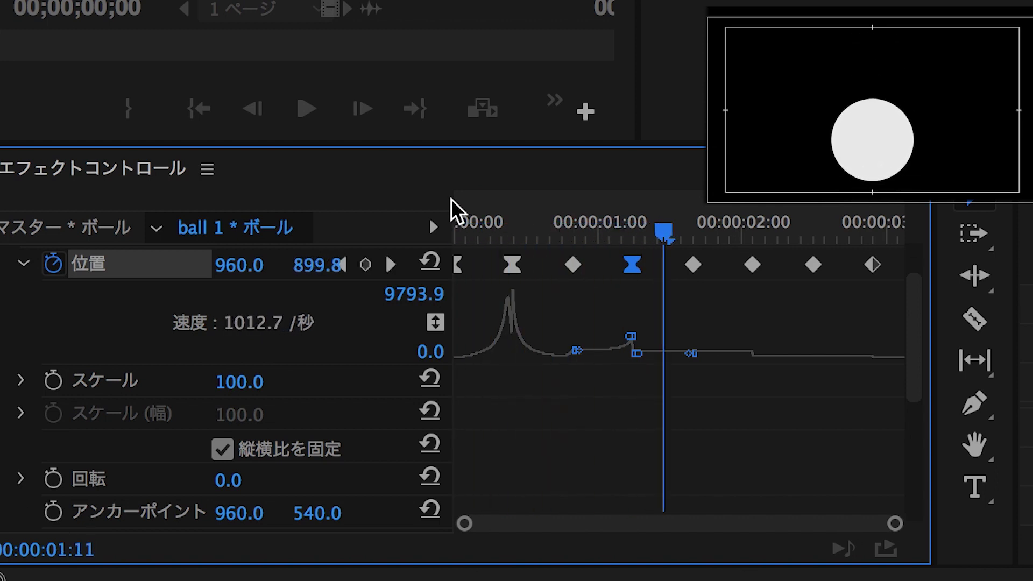
drag(592, 231, 569, 231)
key(=)
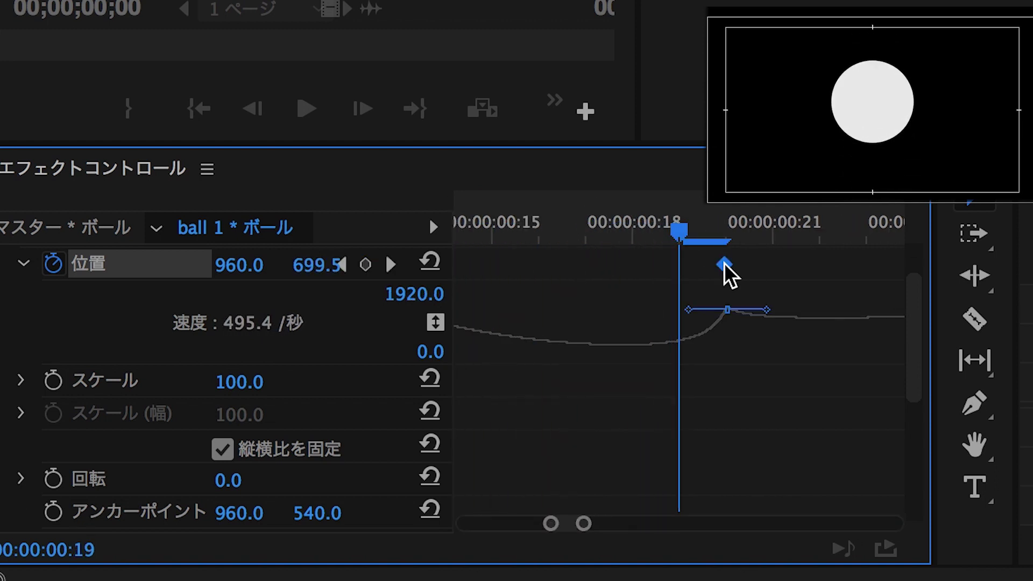
drag(749, 315, 742, 385)
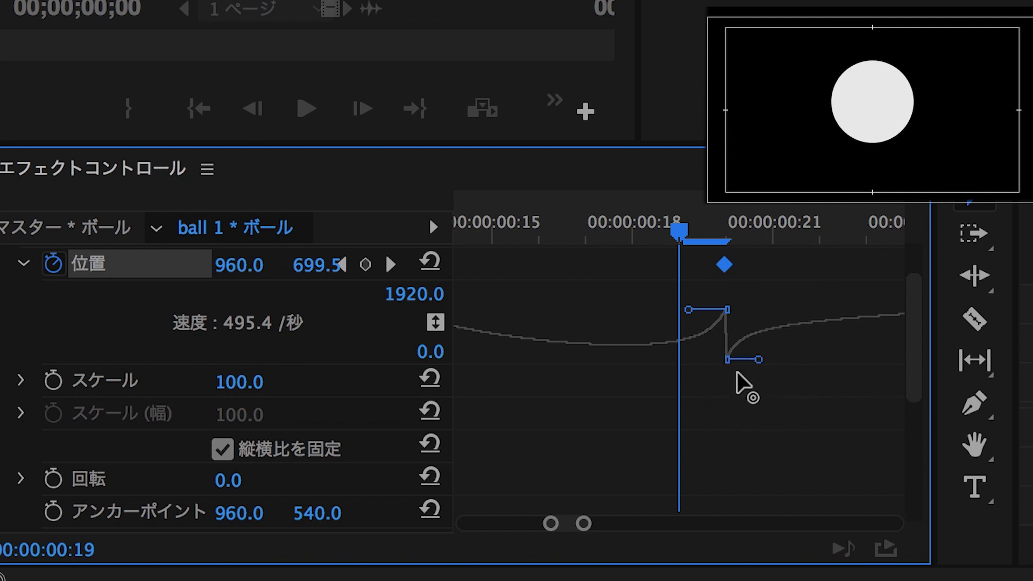
drag(689, 310, 687, 347)
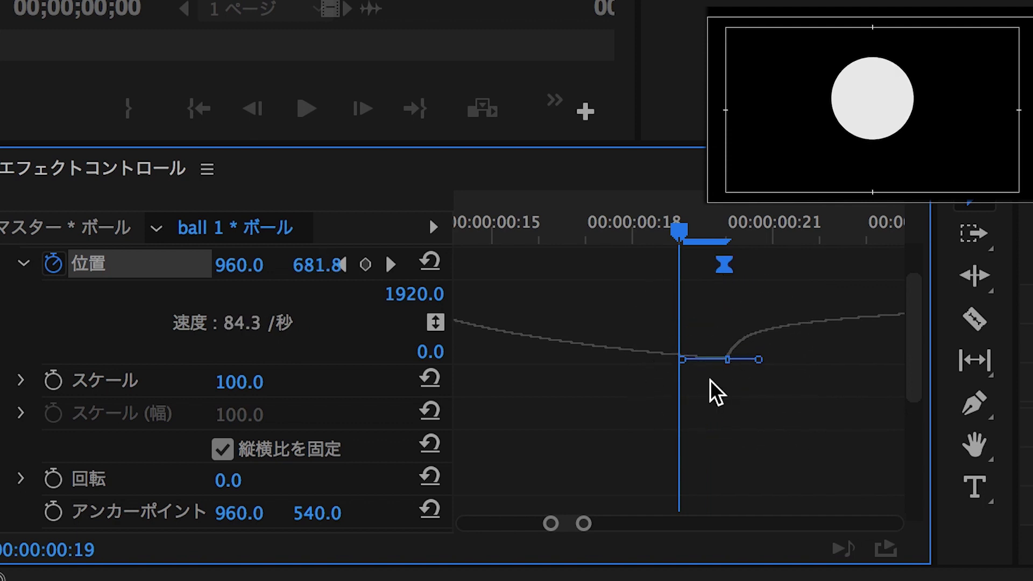
drag(764, 371, 733, 369)
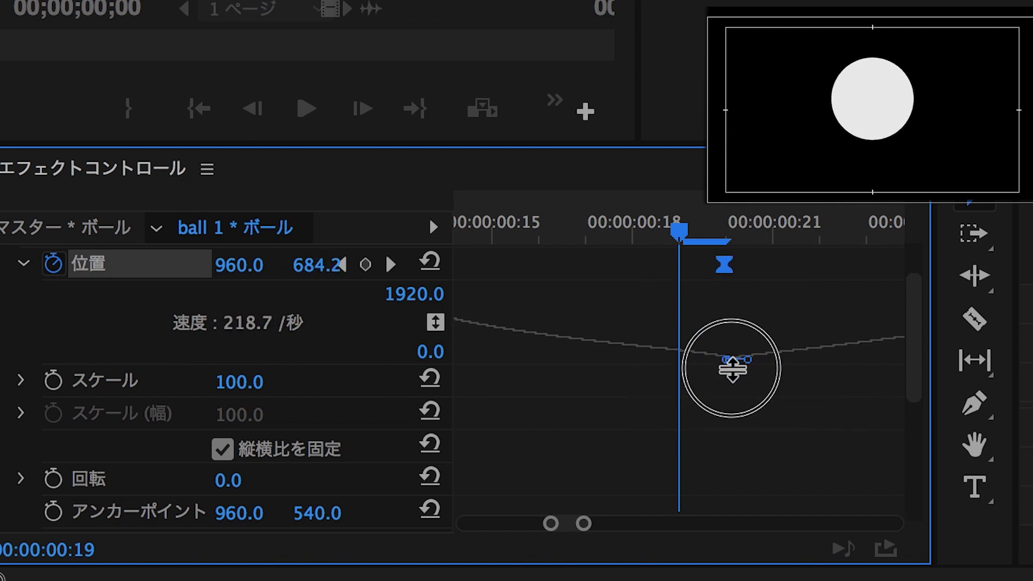
key(space)
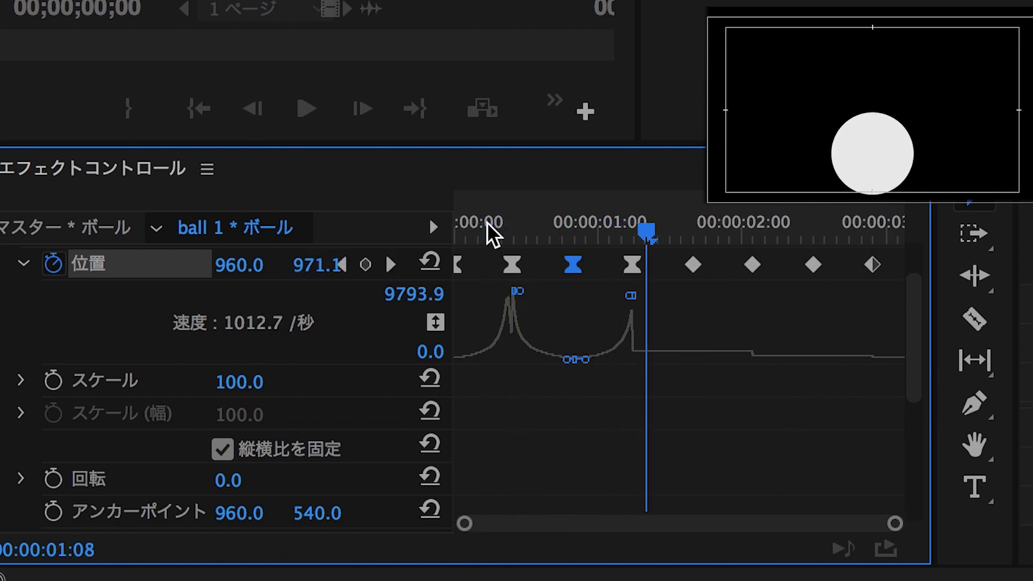
Convert the following bounce keyframes to eased and sharpen the speed spike at the third landing.
click(693, 265)
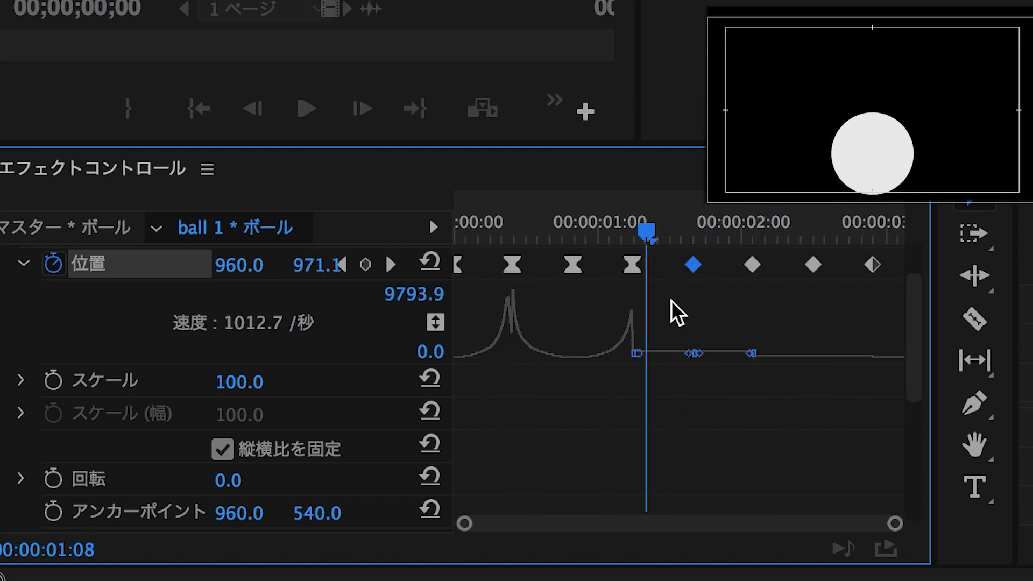
click(748, 336)
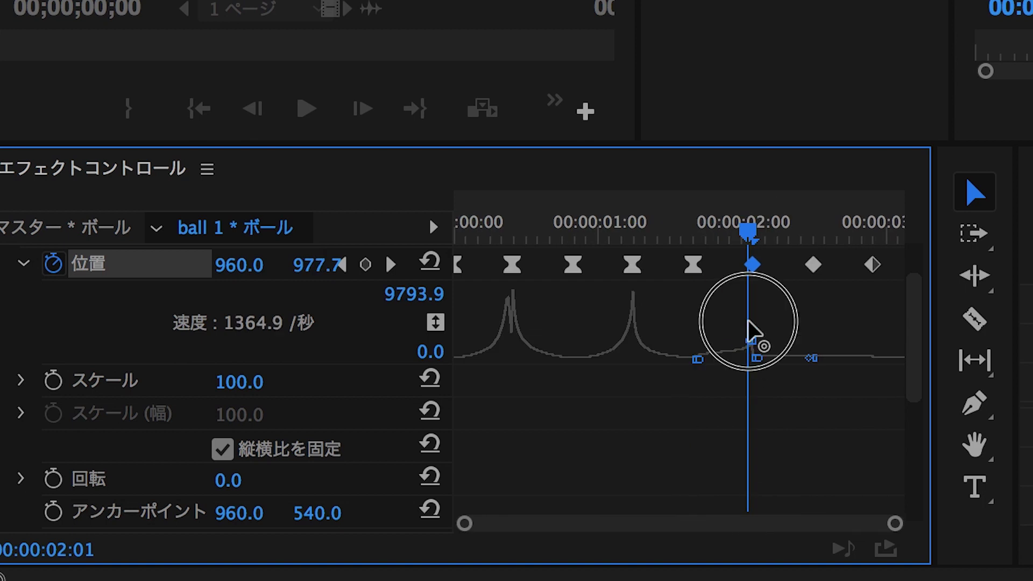
drag(749, 292, 726, 296)
drag(697, 360, 694, 360)
drag(740, 291, 735, 293)
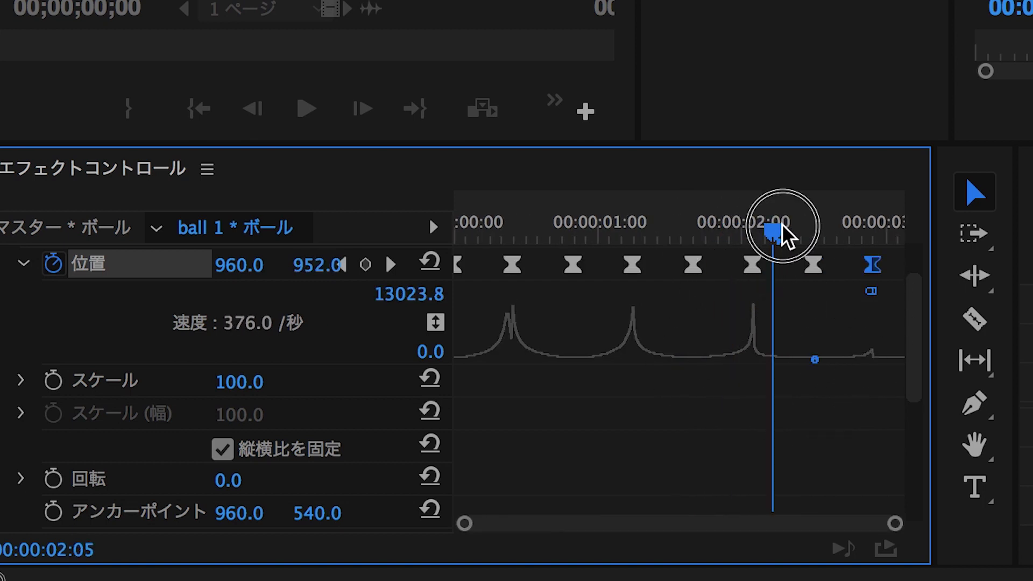
drag(732, 231, 885, 237)
key(equal)
key(equal)
key(equal)
key(minus)
key(minus)
key(minus)
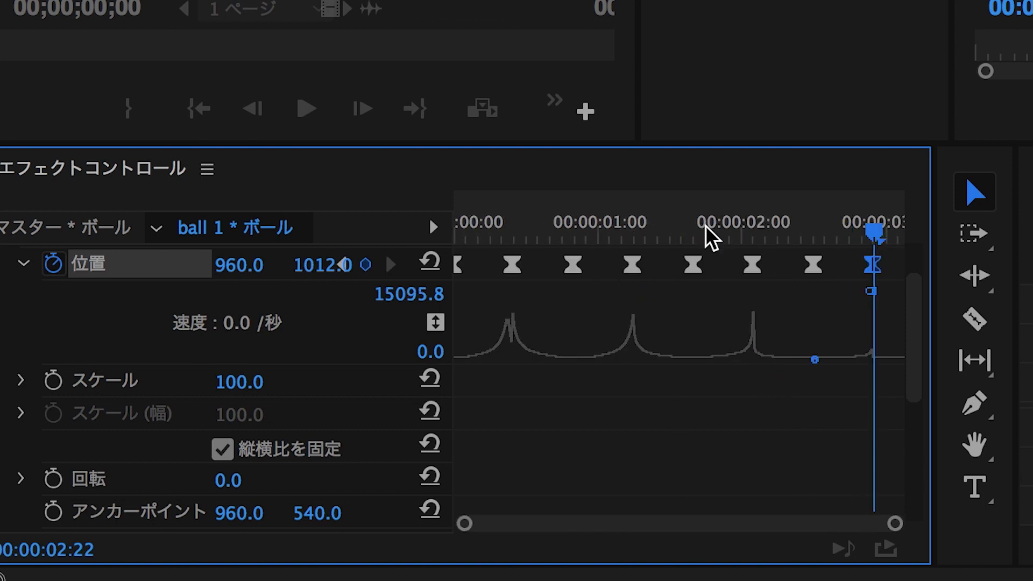
key(End)
key(Home)
drag(563, 231, 579, 232)
drag(551, 290, 888, 270)
drag(573, 266, 561, 277)
click(680, 263)
mouse_move(681, 263)
mouse_down()
mouse_move(617, 272)
mouse_move(674, 266)
mouse_up()
click(711, 264)
drag(758, 264, 719, 265)
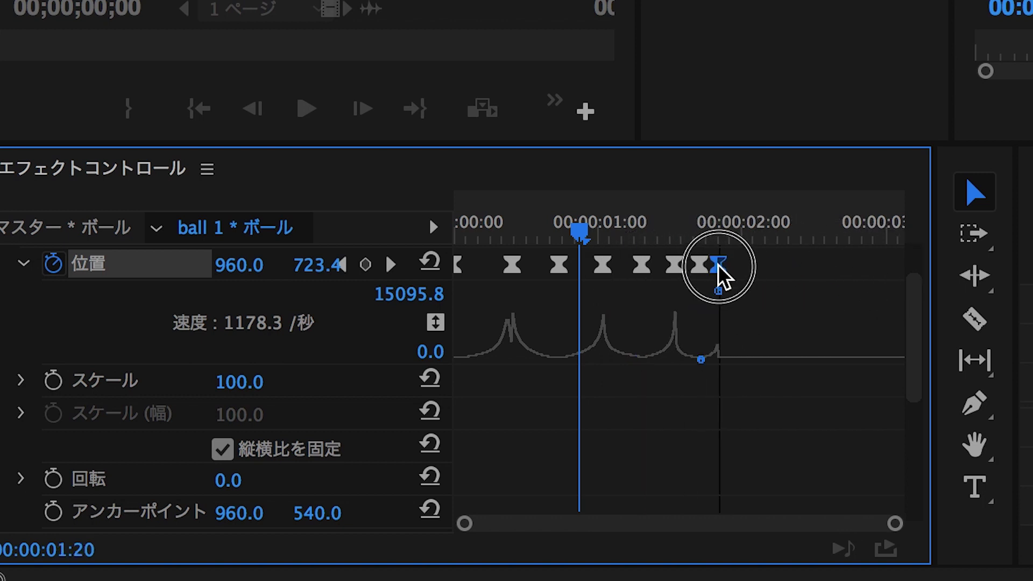
key(Home)
key(space)
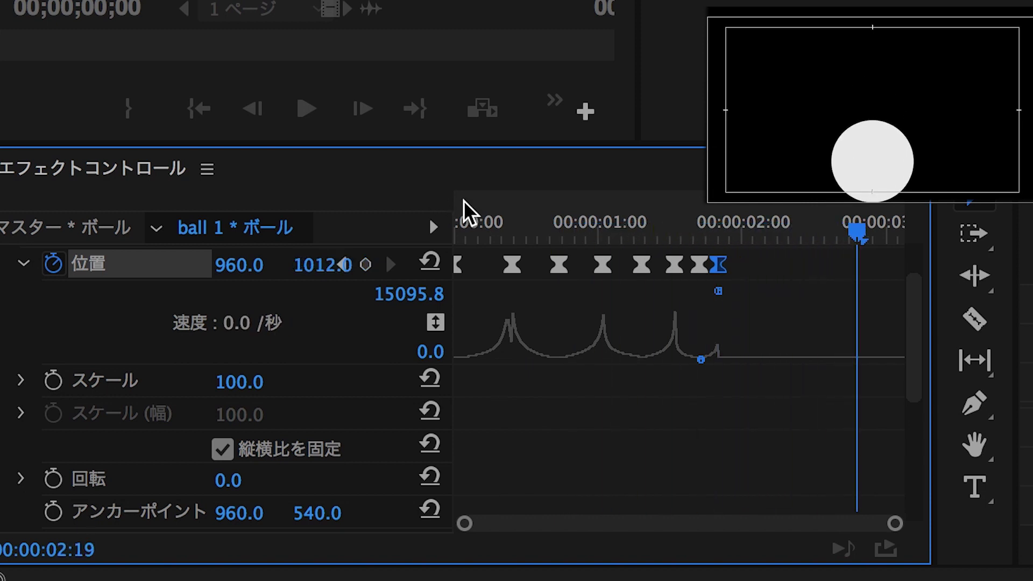
drag(508, 226, 435, 216)
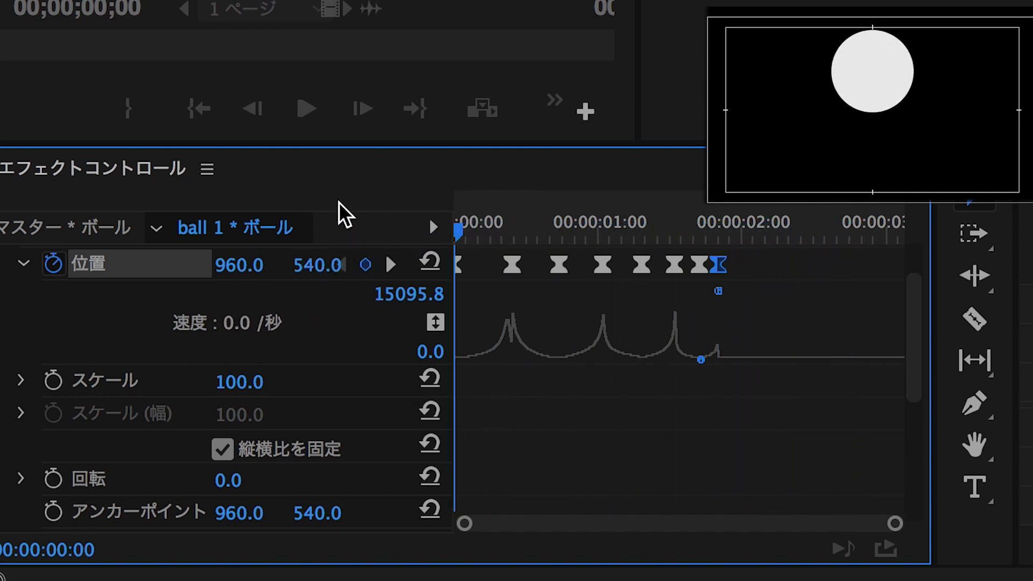
key(space)
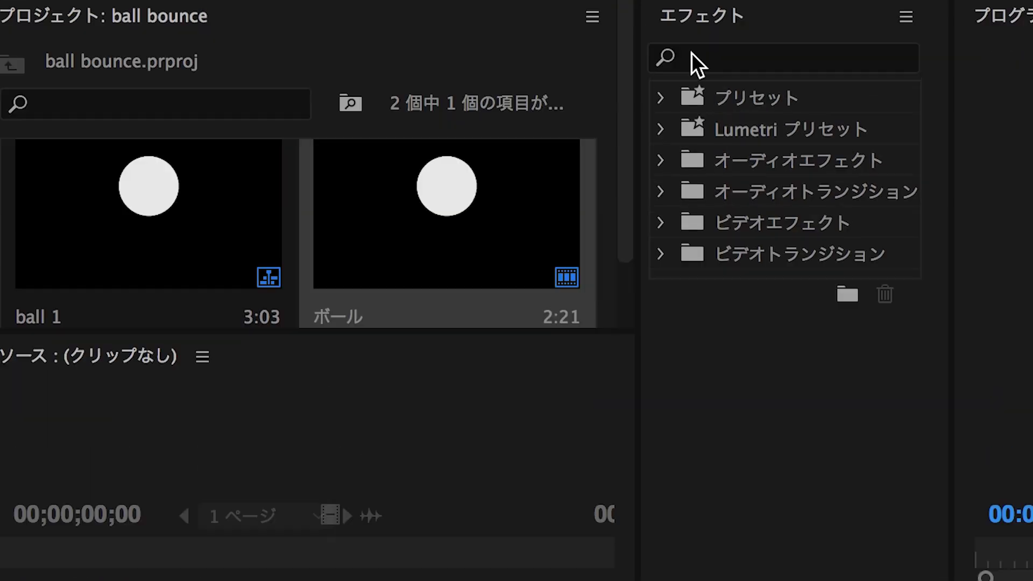
click(712, 109)
Apply ブラー(方向) from the Effects search to the ボール clip and test its ブラーの長さ.
text(ブラー)
scroll(807, 88, down, 2)
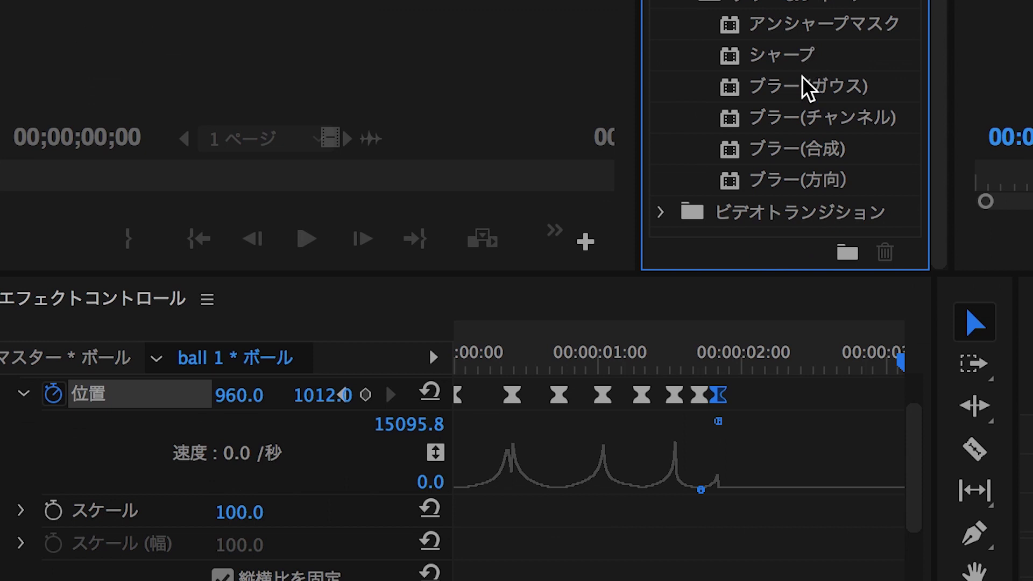
mouse_move(761, 180)
mouse_down()
mouse_move(592, 367)
mouse_move(657, 380)
mouse_up()
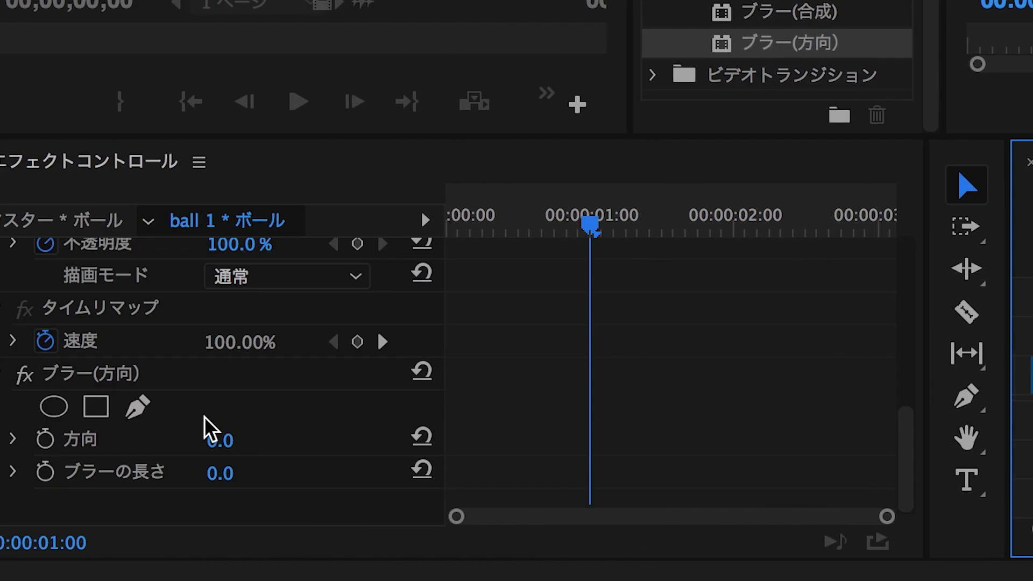
drag(223, 477, 231, 473)
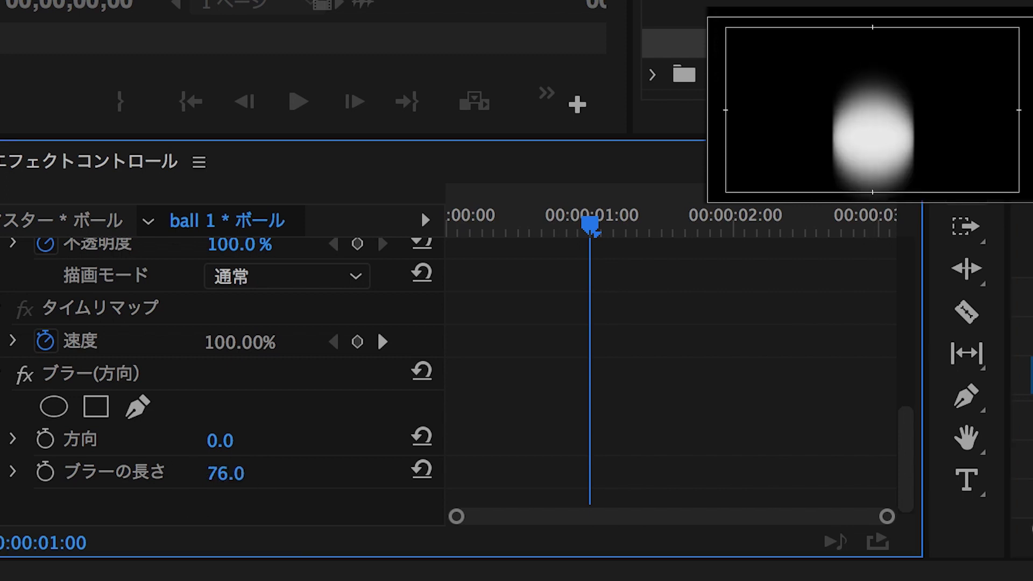
scroll(438, 277, up, 10)
drag(444, 277, 490, 277)
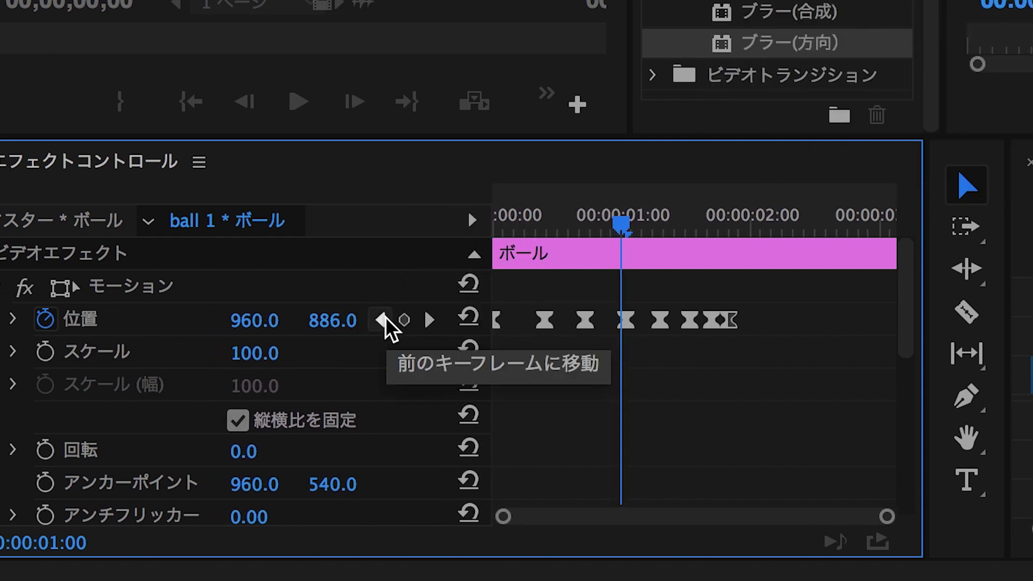
Go to the first Position keyframe and enable the ブラーの長さ stopwatch.
click(385, 319)
click(385, 318)
click(385, 319)
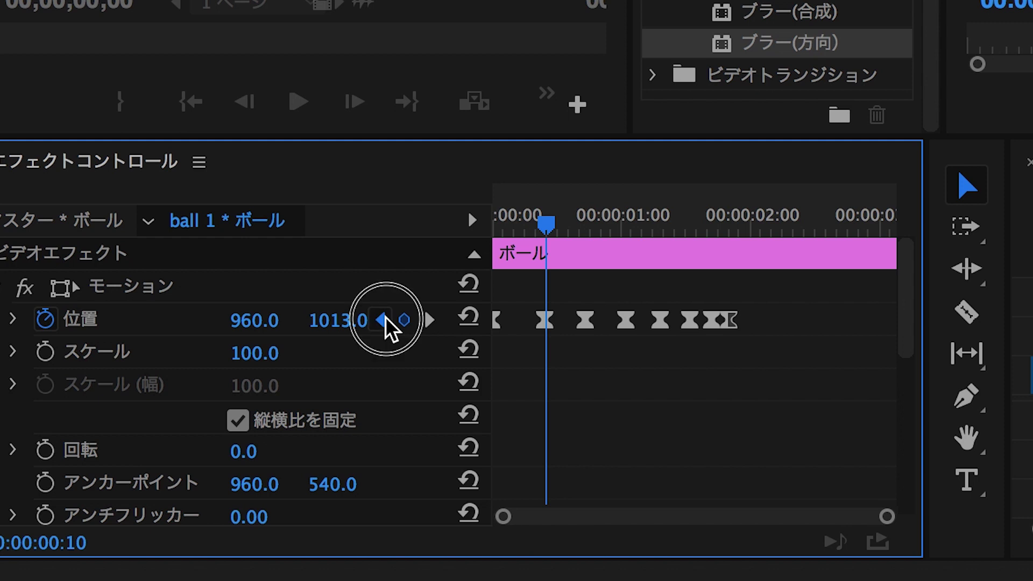
scroll(397, 369, down, 5)
scroll(323, 430, down, 4)
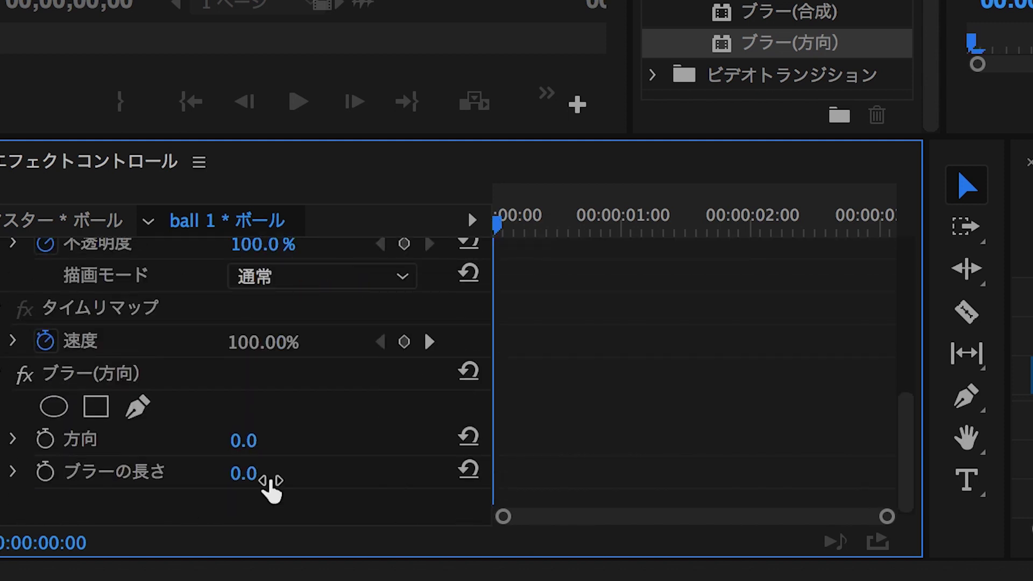
click(45, 472)
scroll(392, 419, up, 9)
Add 0.0 blur-length keyframes matching each bounce Position keyframe.
click(429, 320)
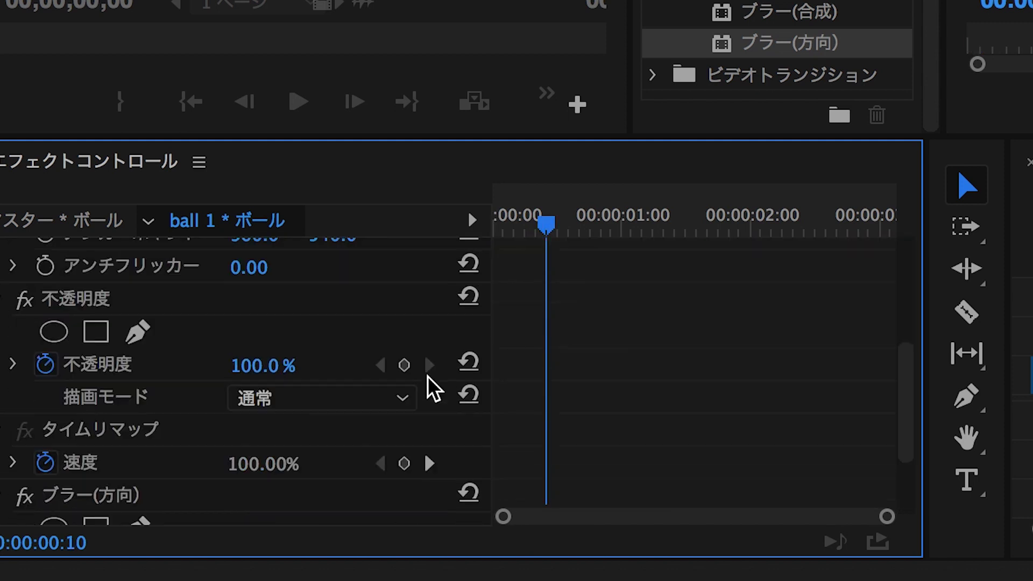
click(429, 320)
scroll(422, 428, down, 9)
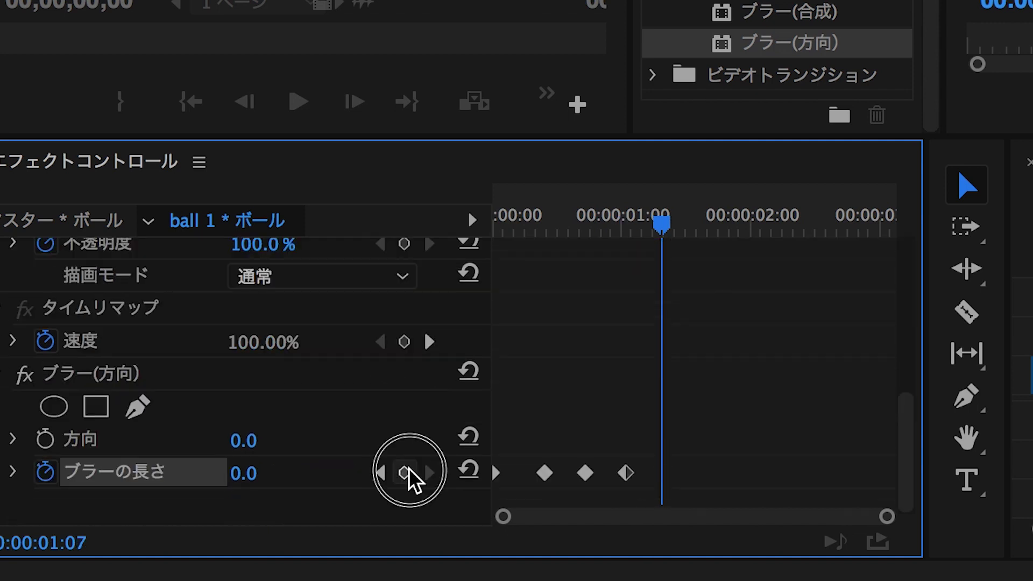
scroll(430, 400, up, 9)
scroll(433, 393, down, 9)
click(404, 472)
drag(567, 231, 549, 234)
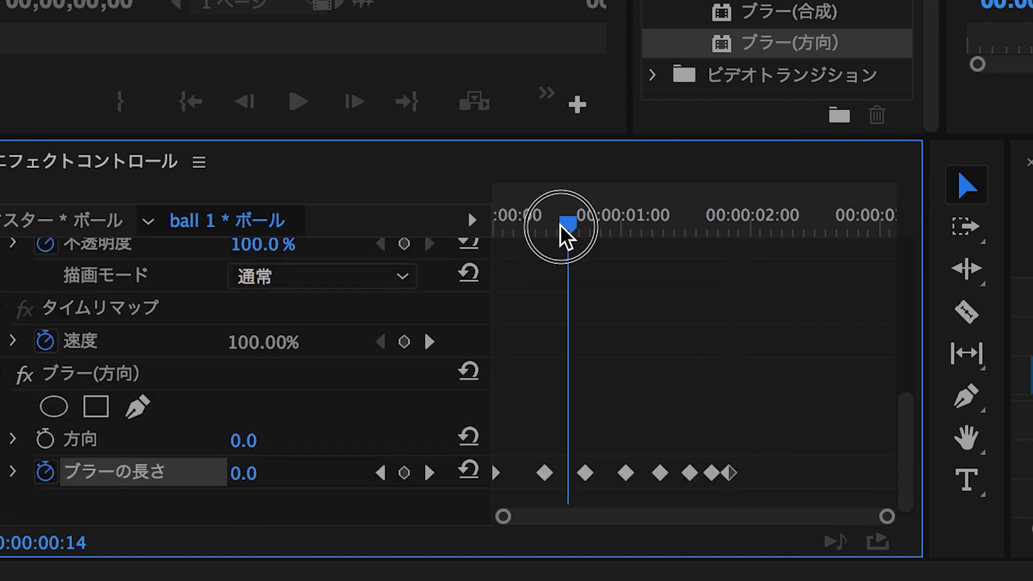
Expand the ブラーの長さ value graph and select the blur keyframe at frame 10.
click(14, 471)
scroll(543, 371, down, 2)
scroll(553, 374, down, 1)
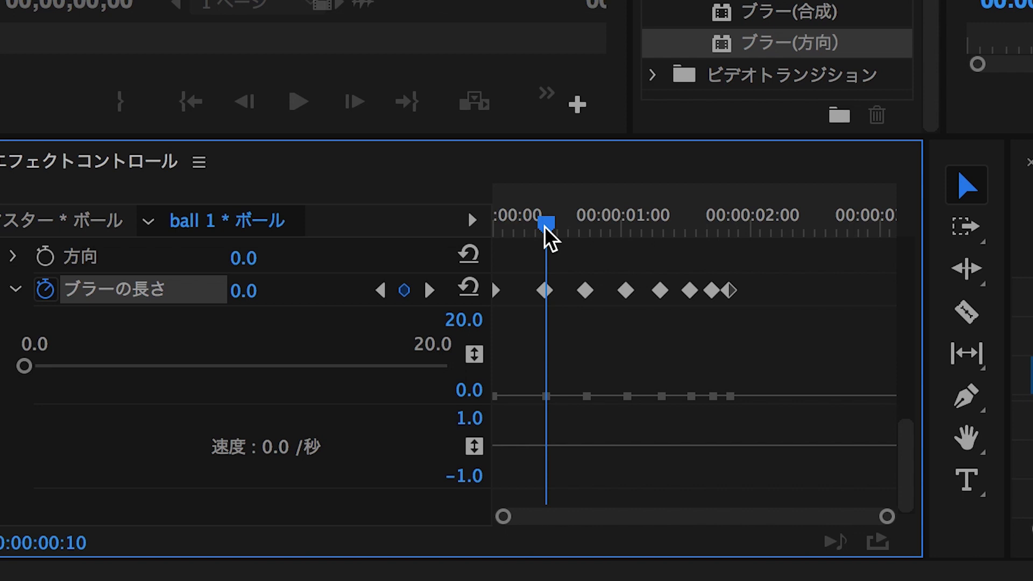
click(544, 290)
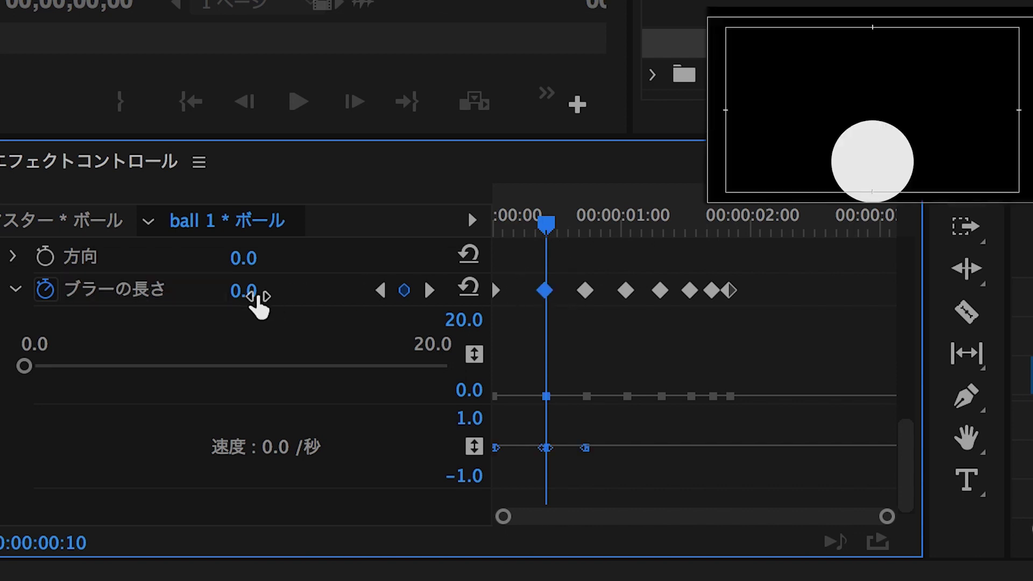
Set the blur length at the frame-10 keyframe to 25.
drag(244, 293, 260, 294)
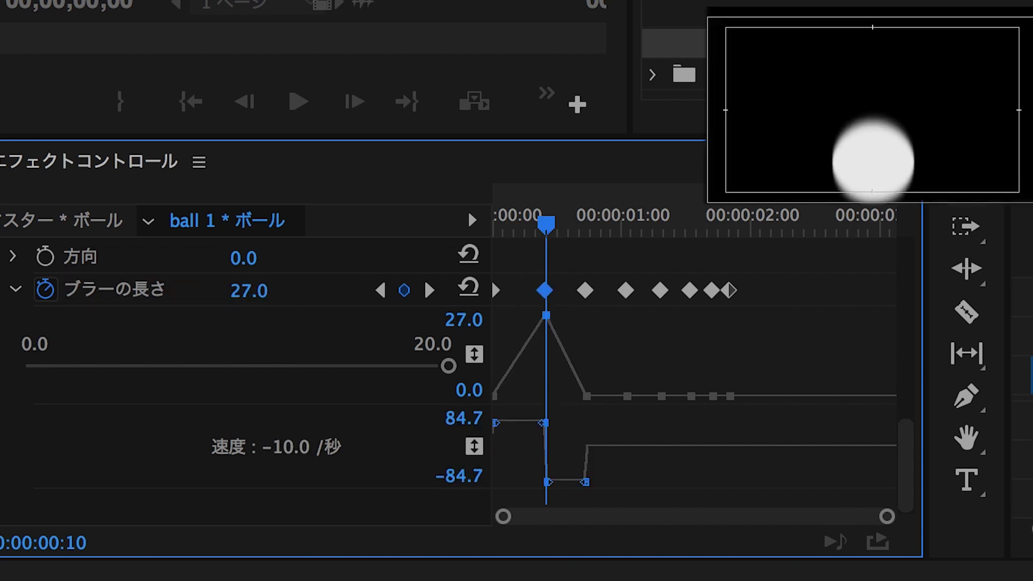
drag(248, 291, 246, 291)
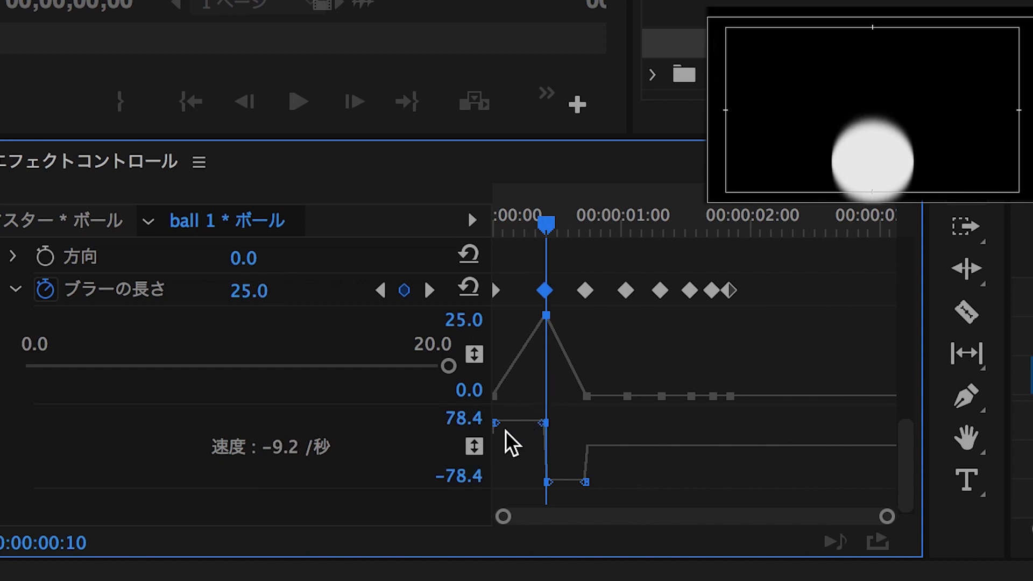
click(547, 228)
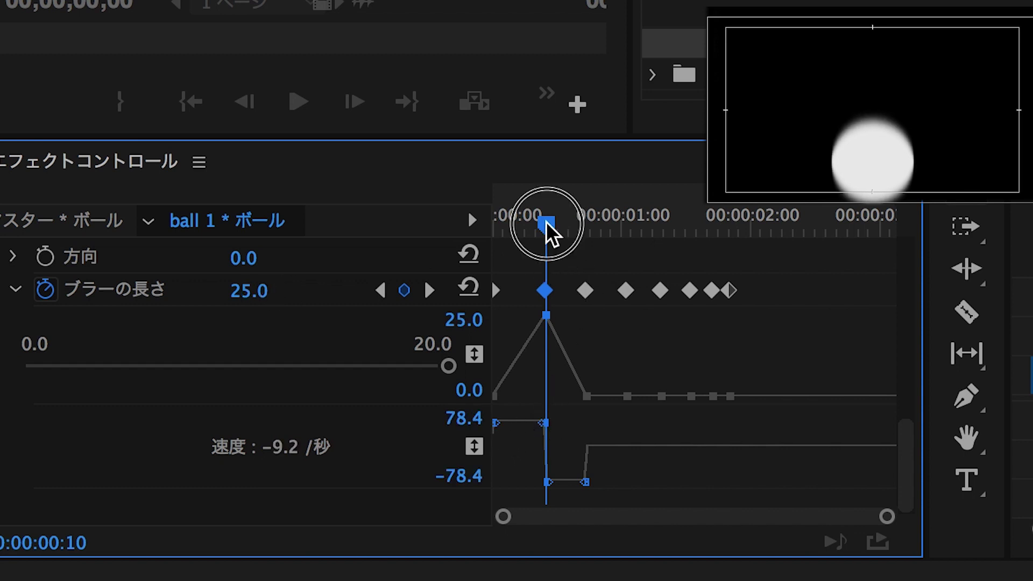
Ease the blur curves around the peaks, set the 01:00 bounce peak, and play it back.
drag(549, 233, 600, 240)
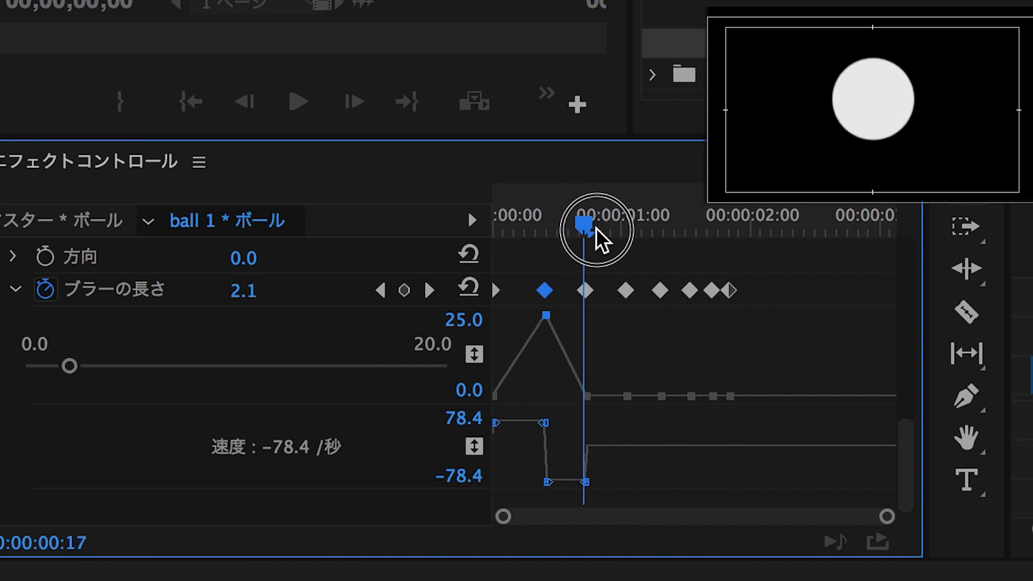
drag(597, 236, 541, 230)
drag(525, 434, 512, 224)
click(606, 464)
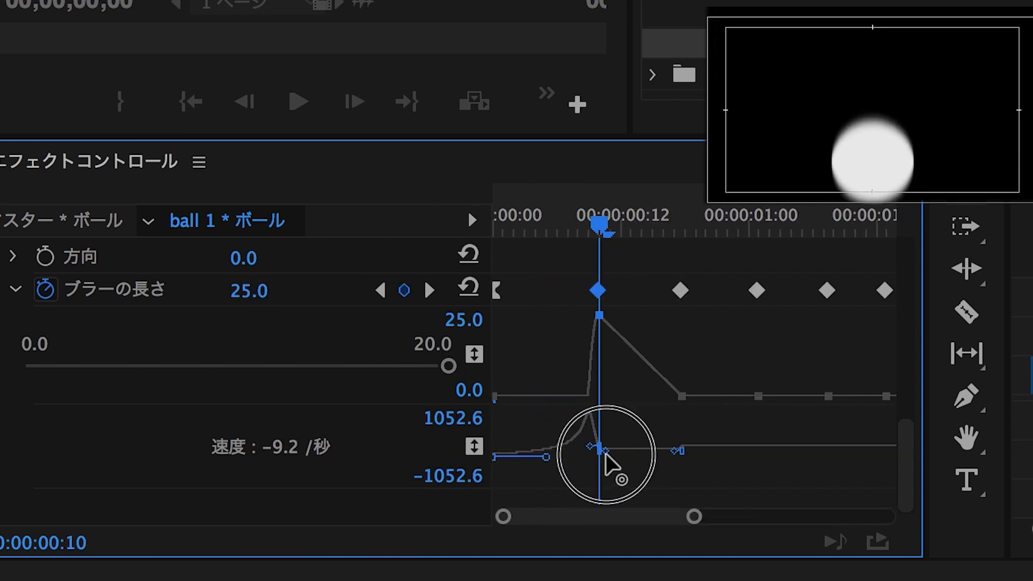
drag(634, 238, 756, 231)
drag(692, 454, 692, 411)
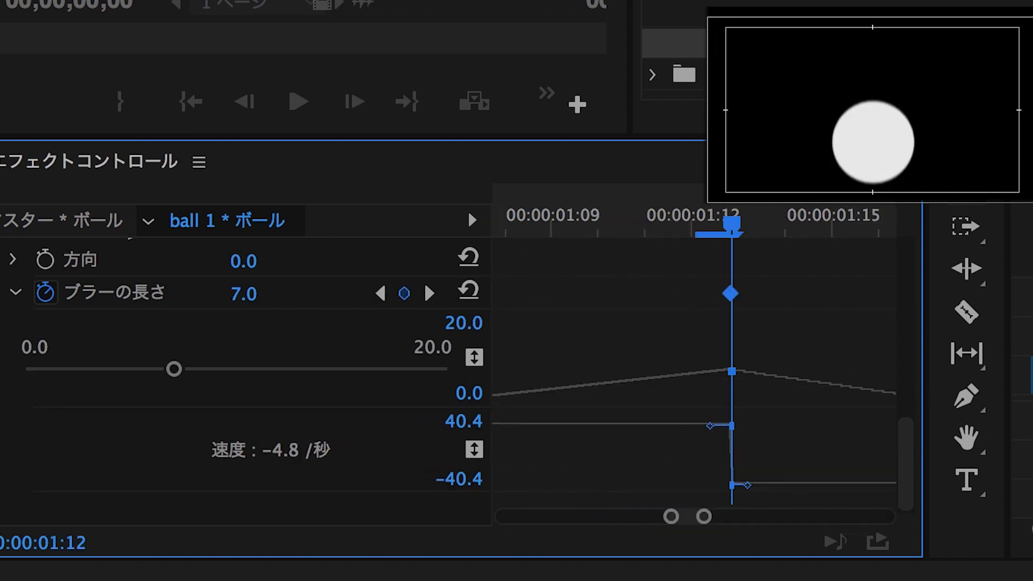
key(space)
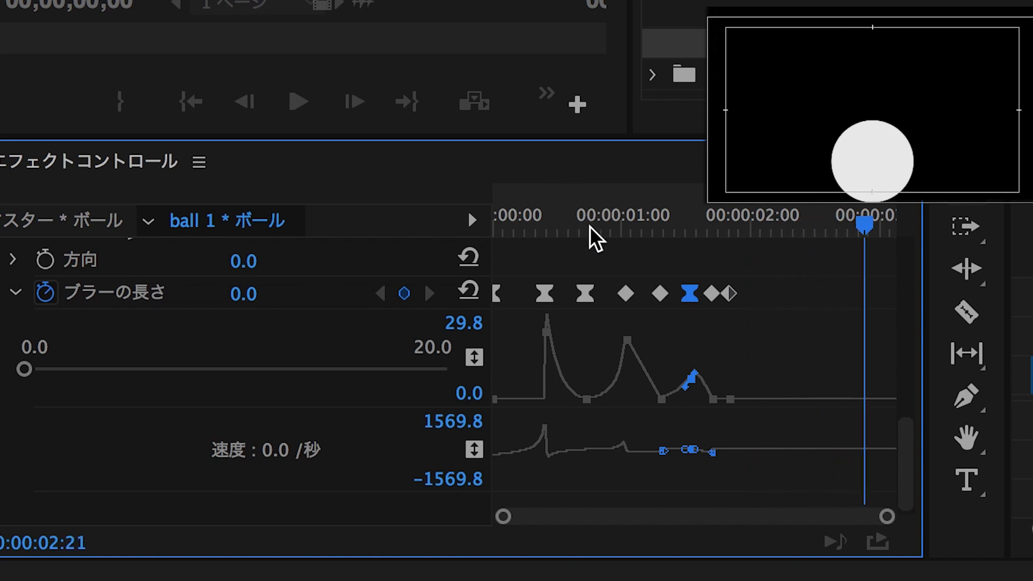
click(433, 194)
key(space)
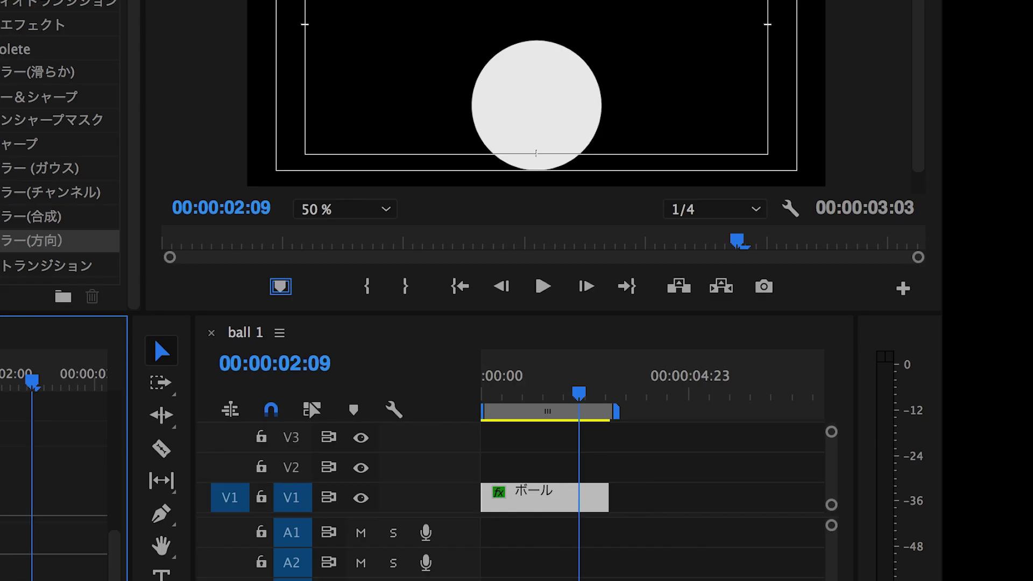
Nest the blurred ボール clip into a new sequence named コロコロ.
right_click(519, 497)
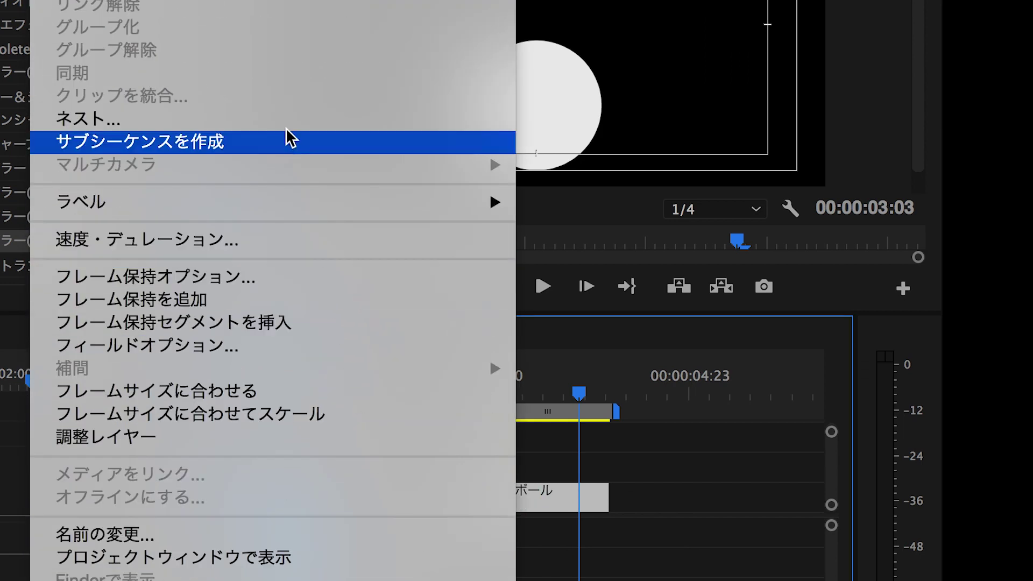
click(280, 118)
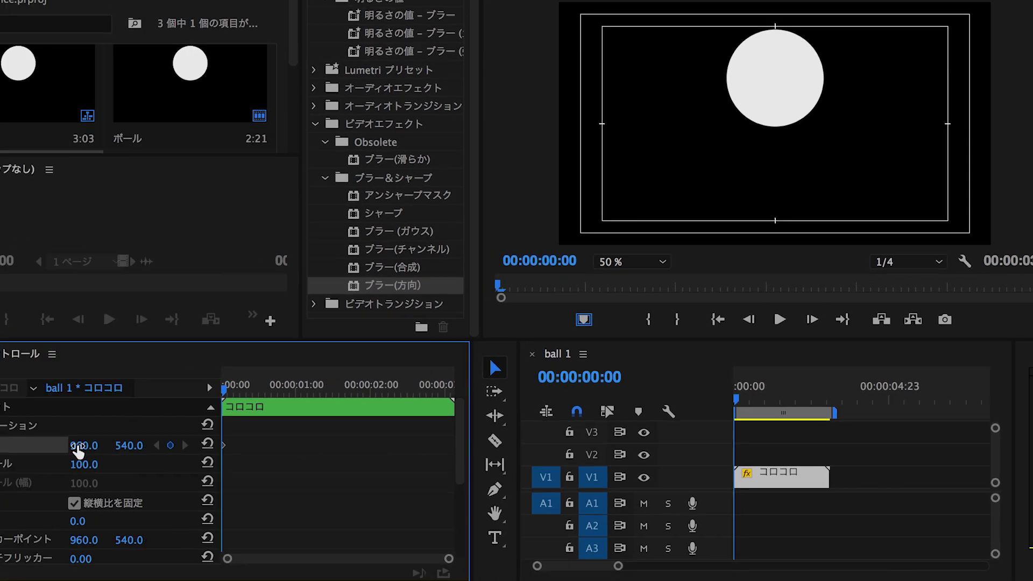
Keyframe the コロコロ clip's Position X from 318.0 so the ball travels left to right.
mouse_move(263, 385)
mouse_down()
mouse_move(430, 385)
mouse_move(417, 386)
mouse_up()
drag(128, 444, 322, 444)
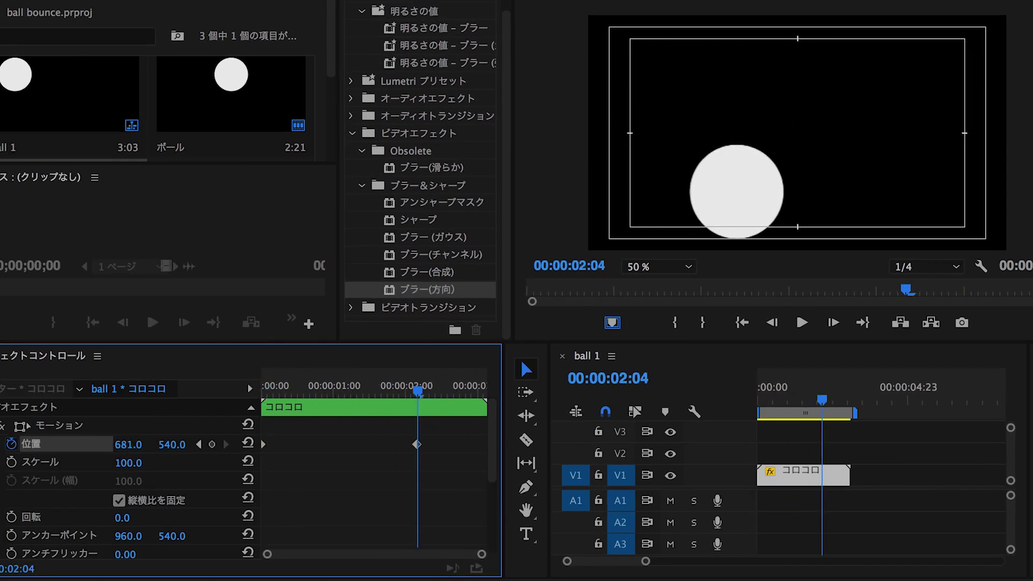
drag(417, 444, 471, 444)
click(472, 385)
Play back the horizontally travelling bouncing ball several times to check the motion.
key(space)
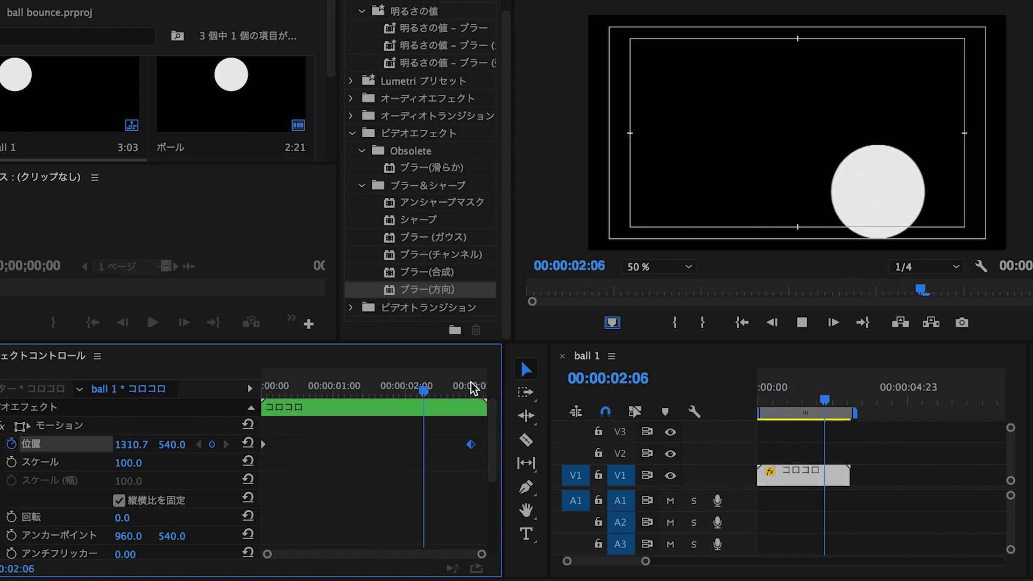
key(space)
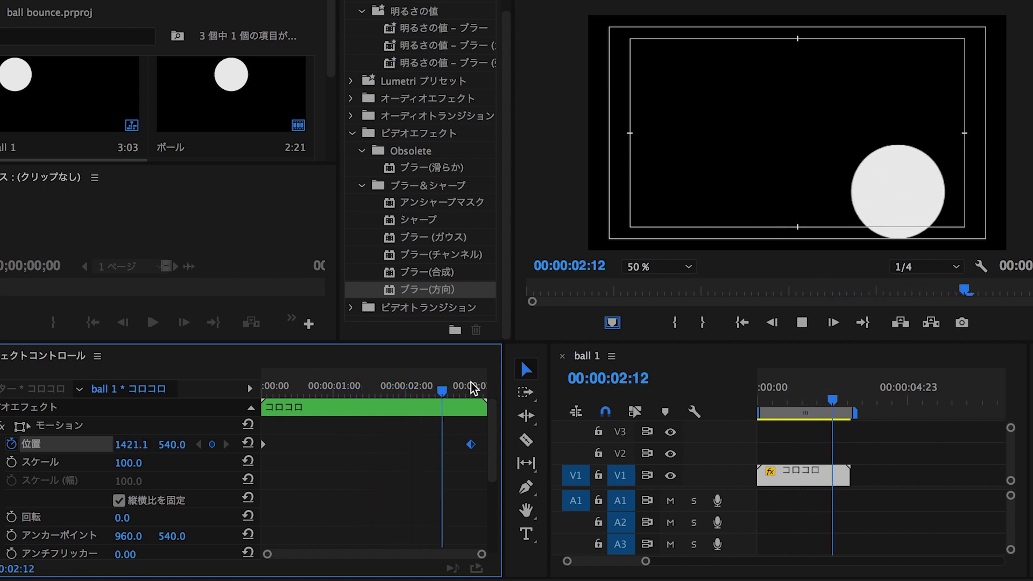
key(space)
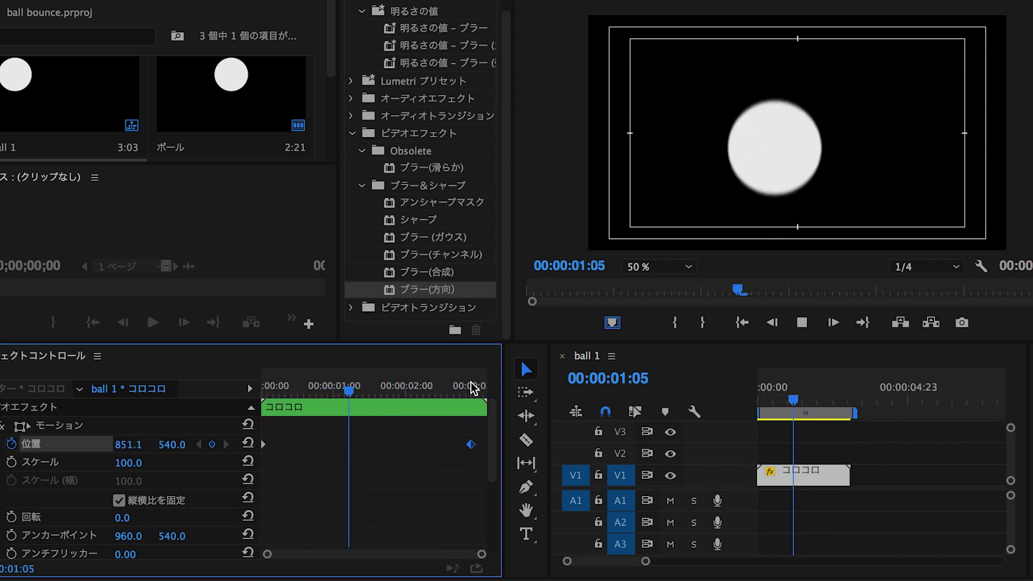